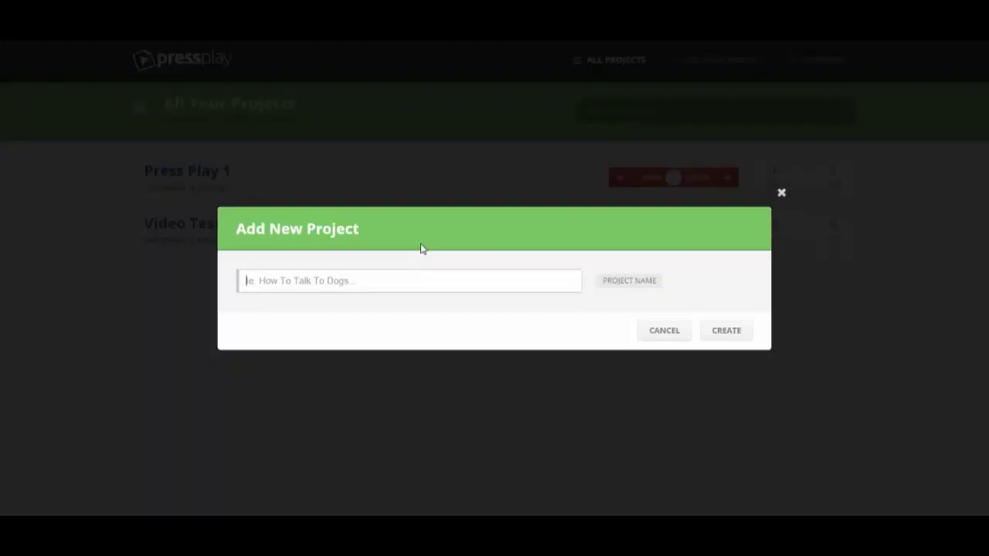
Step: Name the new project "Sample Video" and create it
{"action": "type", "text": "Samp"}
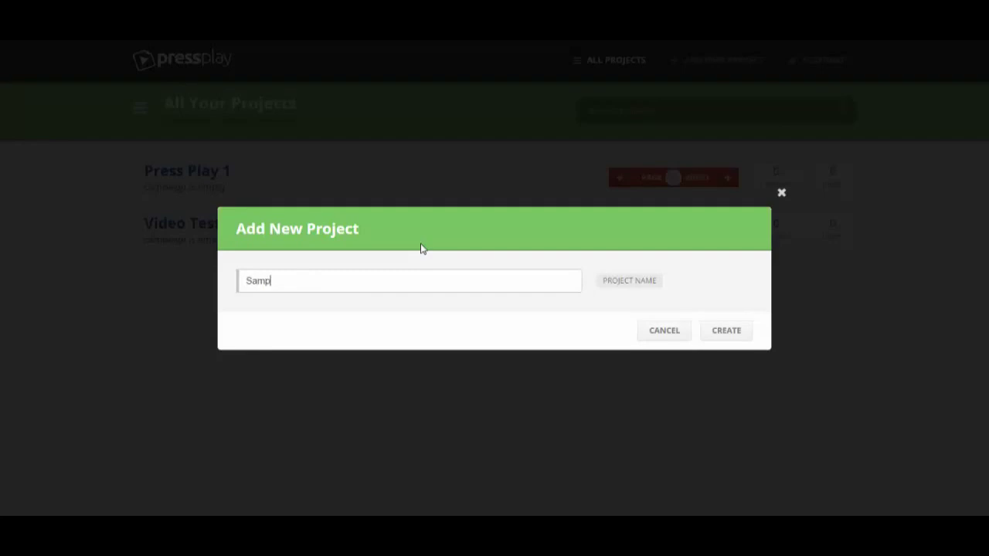
{"action": "type", "text": "le Videp"}
{"action": "left_click", "coordinate": [729, 334]}
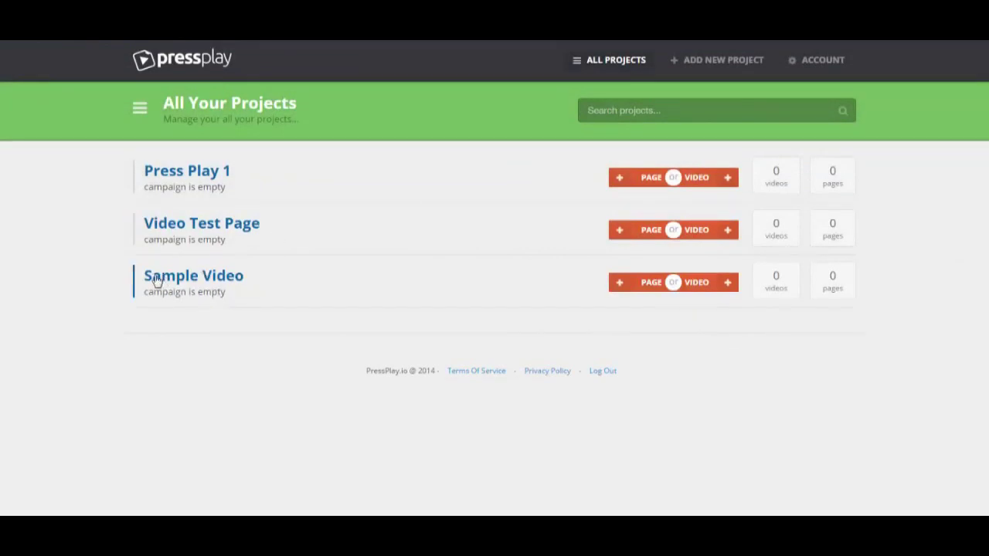
Step: Start a new page in the Sample Video project and name it "Video Landing Page Sample"
{"action": "left_click", "coordinate": [615, 283]}
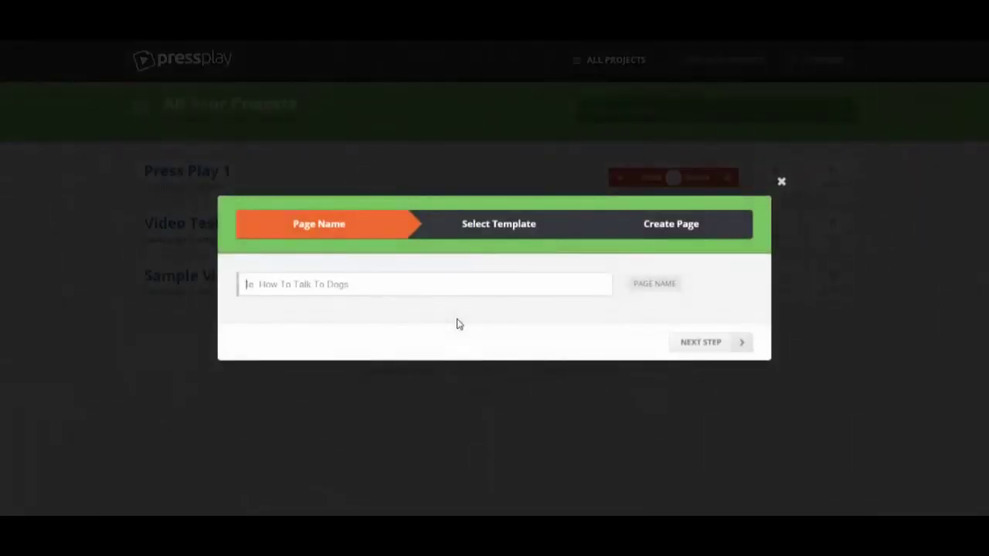
{"action": "type", "text": "Video"}
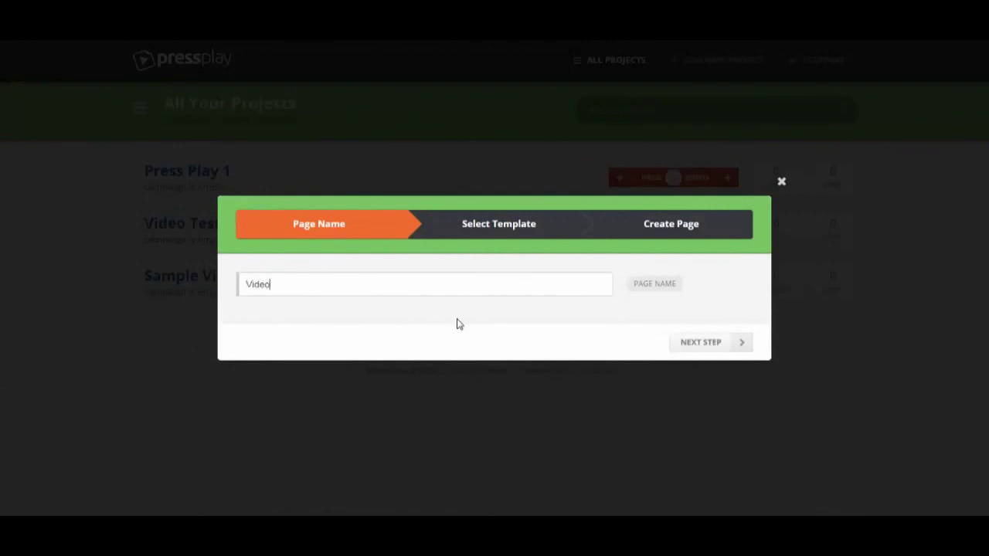
{"action": "type", "text": " Landing Page Sample"}
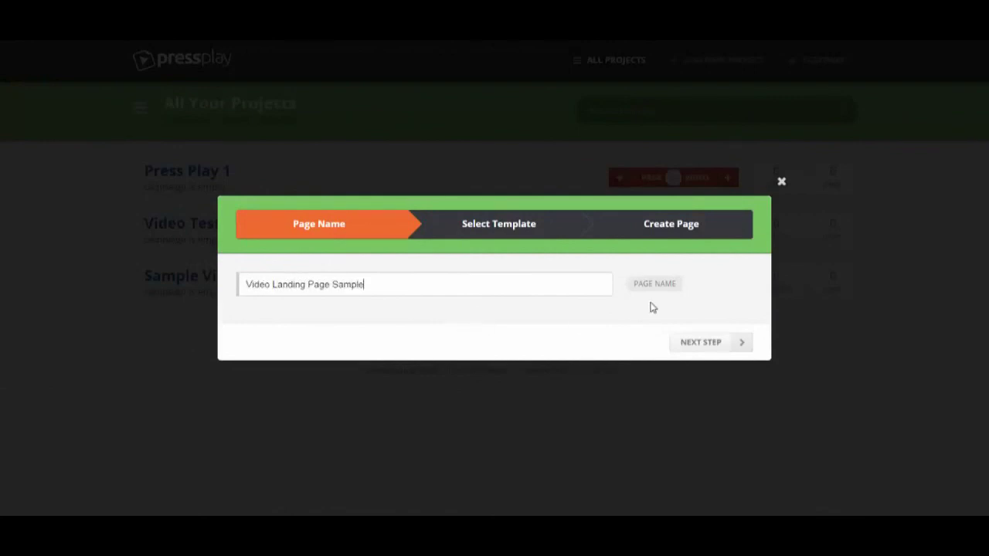
{"action": "left_click", "coordinate": [697, 345]}
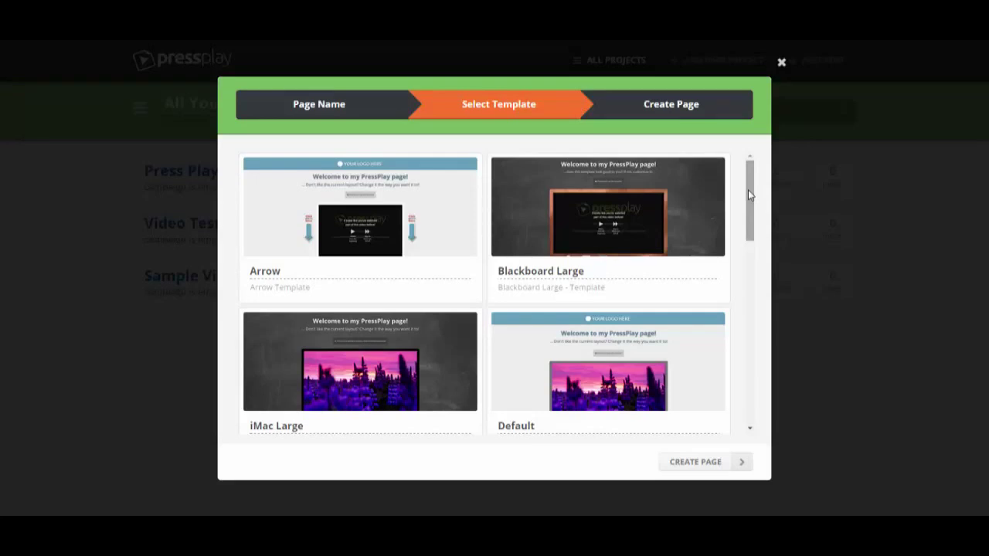
Step: Choose the iMac Large template for the new page and create the page
{"action": "left_click_drag", "start_coordinate": [748, 195], "coordinate": [748, 207]}
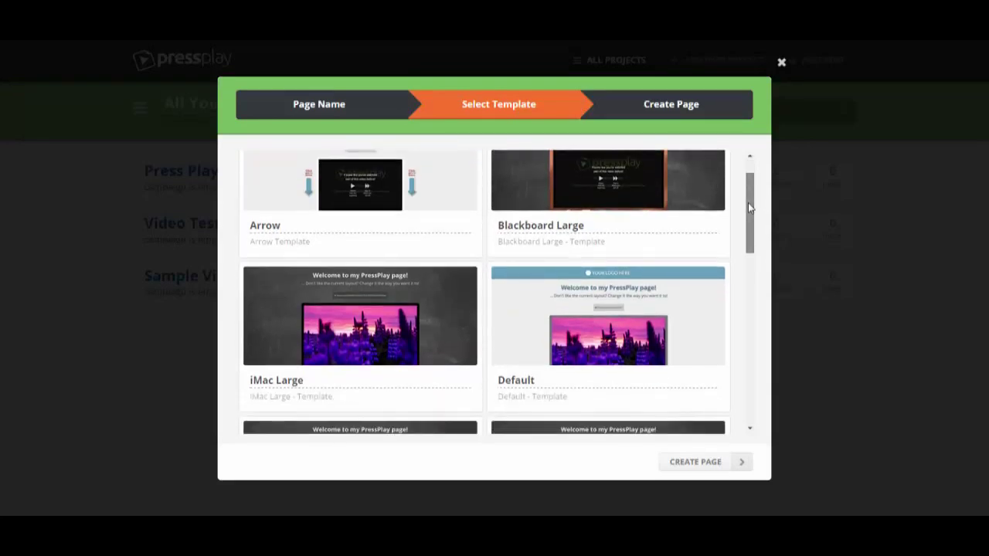
{"action": "left_click_drag", "start_coordinate": [748, 207], "coordinate": [747, 186]}
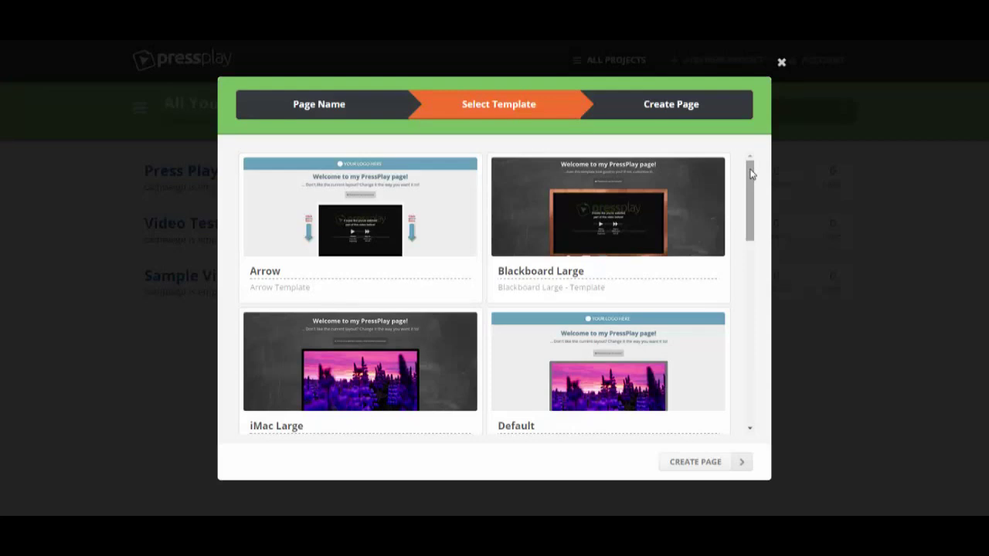
{"action": "scroll", "coordinate": [541, 247], "scroll_direction": "down", "scroll_amount": 1}
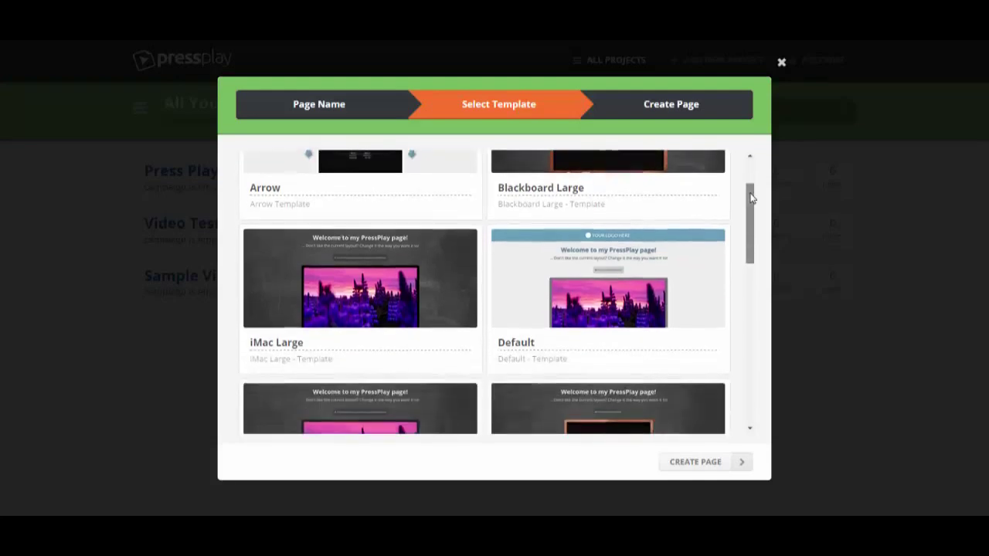
{"action": "left_click", "coordinate": [259, 277]}
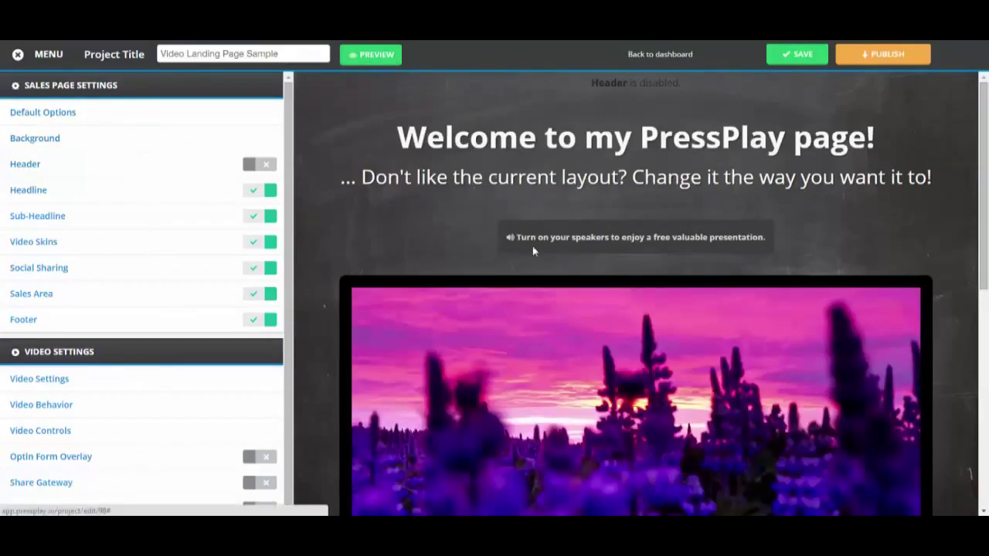
Step: Review the page's Default Options: page title, meta description, and the header and footer code fields
{"action": "mouse_move", "coordinate": [980, 121]}
{"action": "left_mouse_down"}
{"action": "mouse_move", "coordinate": [981, 336]}
{"action": "mouse_move", "coordinate": [982, 118]}
{"action": "left_mouse_up"}
{"action": "left_click", "coordinate": [17, 116]}
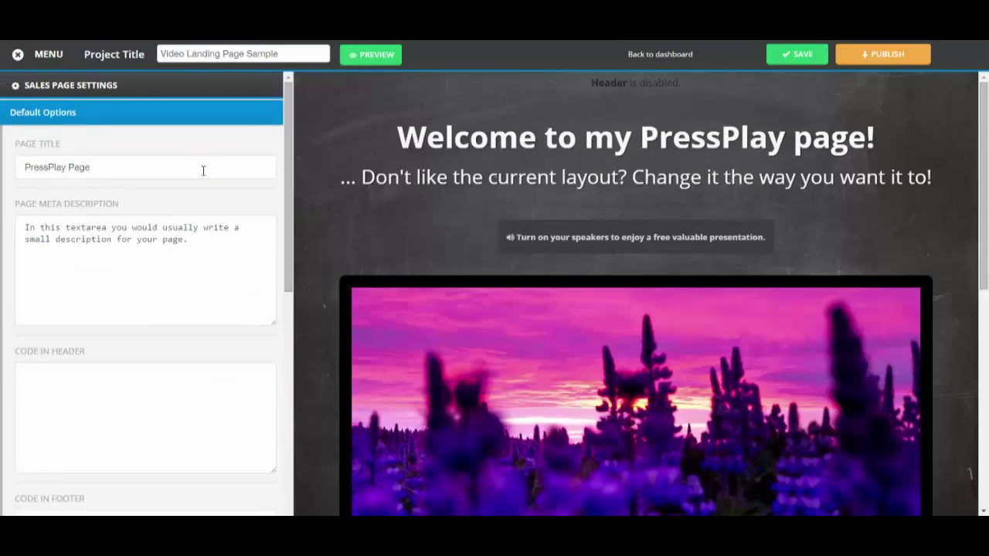
{"action": "scroll", "coordinate": [281, 220], "scroll_direction": "down", "scroll_amount": 3}
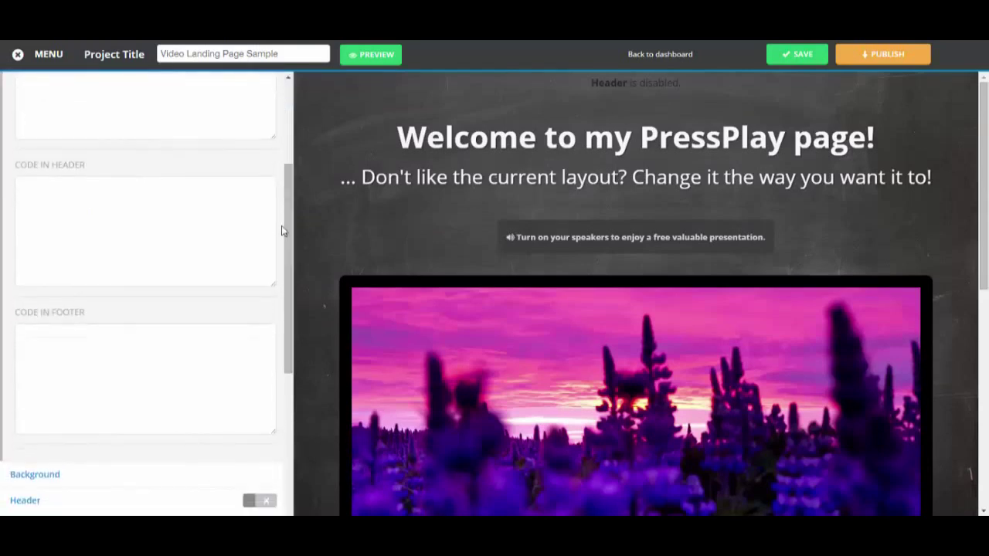
{"action": "left_click", "coordinate": [49, 237]}
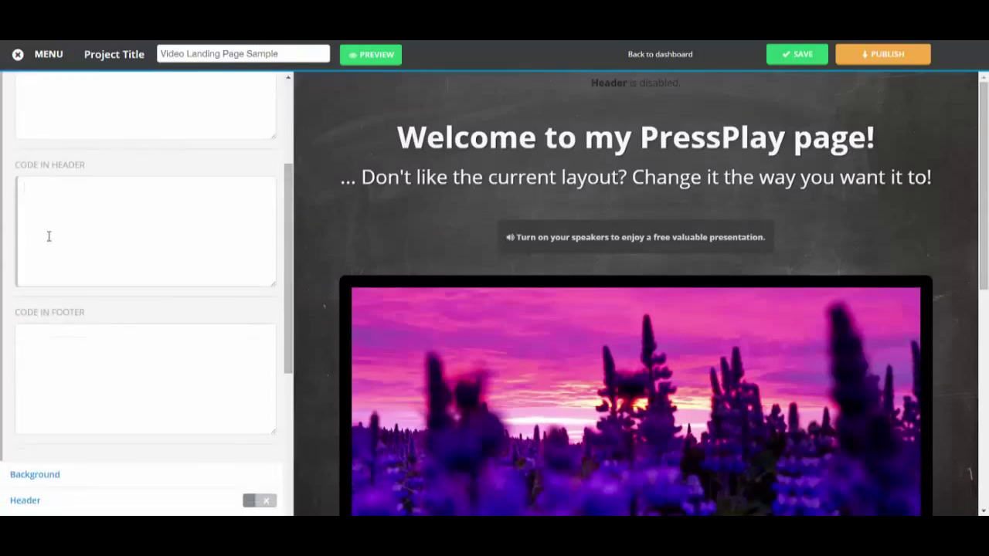
{"action": "left_click_drag", "start_coordinate": [290, 198], "coordinate": [290, 142]}
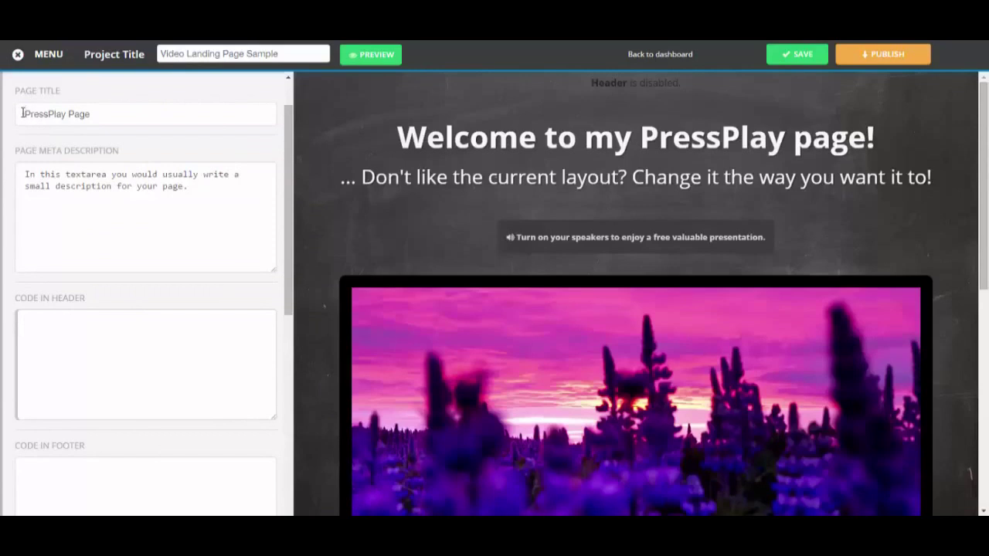
{"action": "left_click_drag", "start_coordinate": [22, 114], "coordinate": [117, 115]}
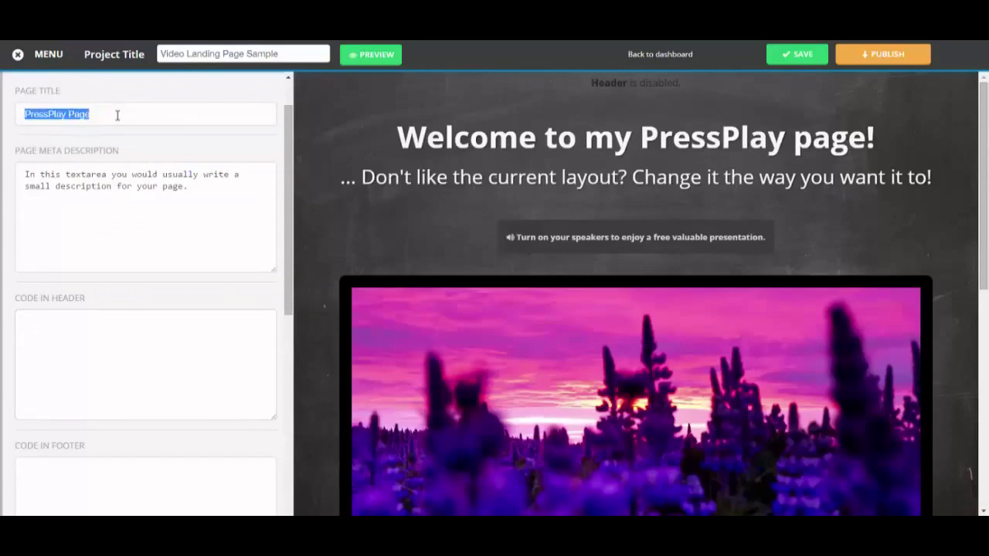
{"action": "left_click", "coordinate": [24, 174]}
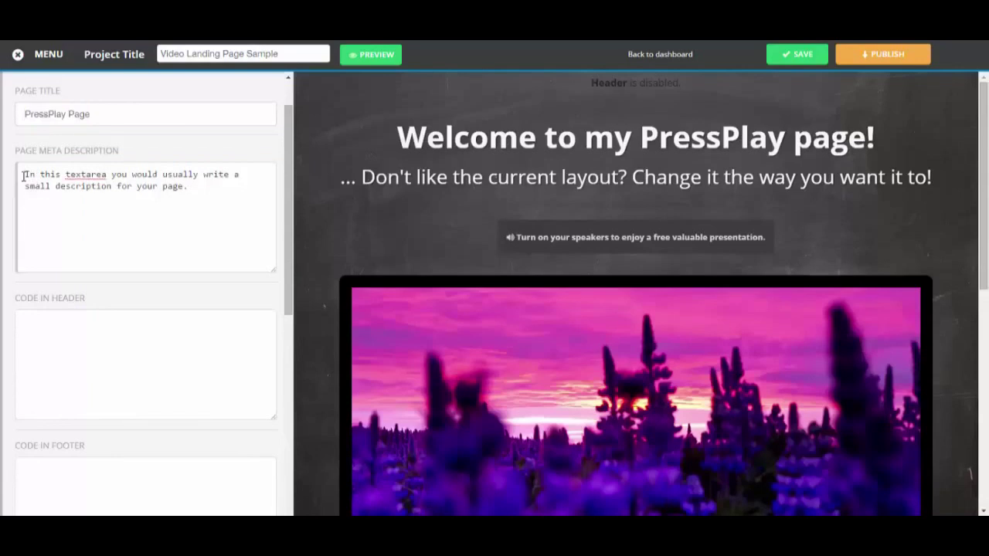
{"action": "left_click_drag", "start_coordinate": [289, 125], "coordinate": [293, 102]}
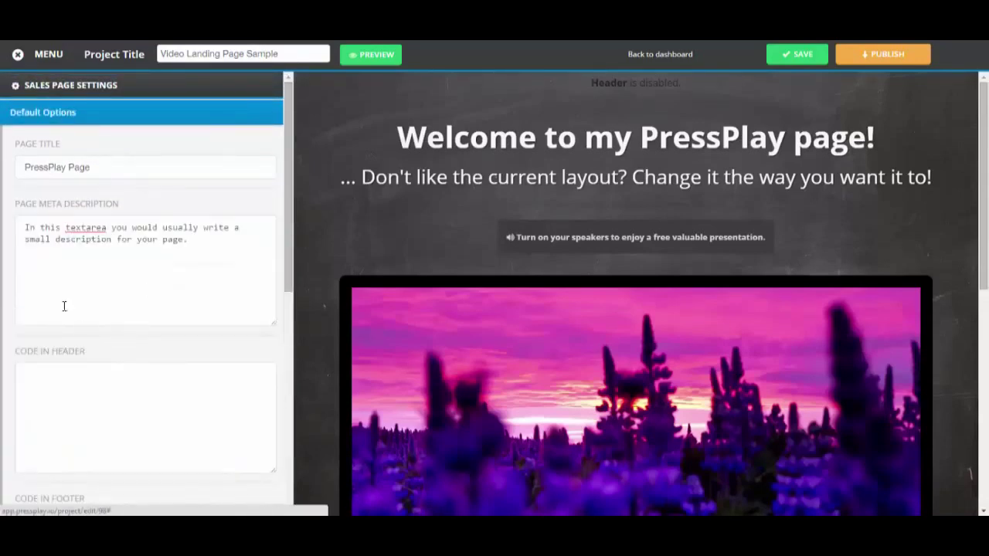
{"action": "left_click", "coordinate": [44, 116]}
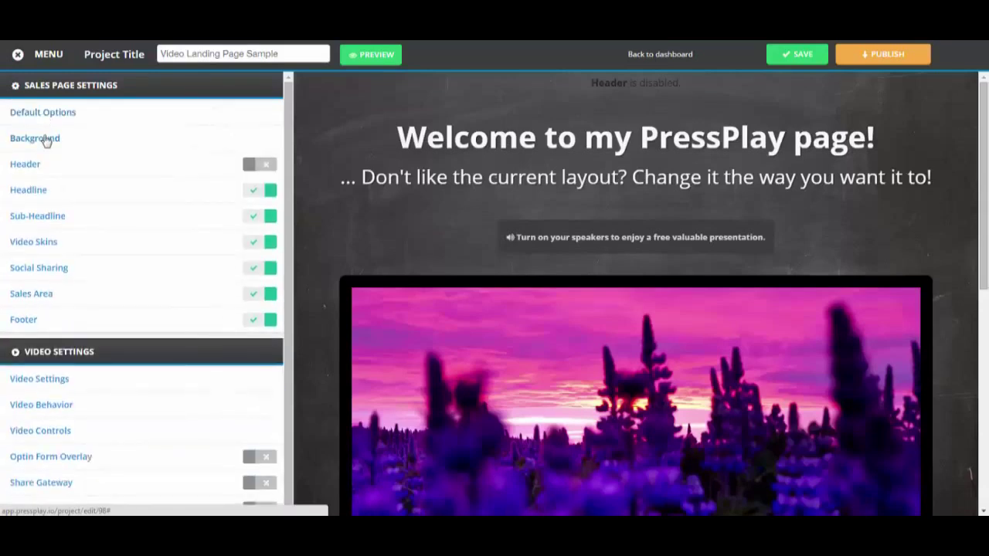
Step: Try the solid colour #a55050 and a video as the page background
{"action": "left_click", "coordinate": [47, 140]}
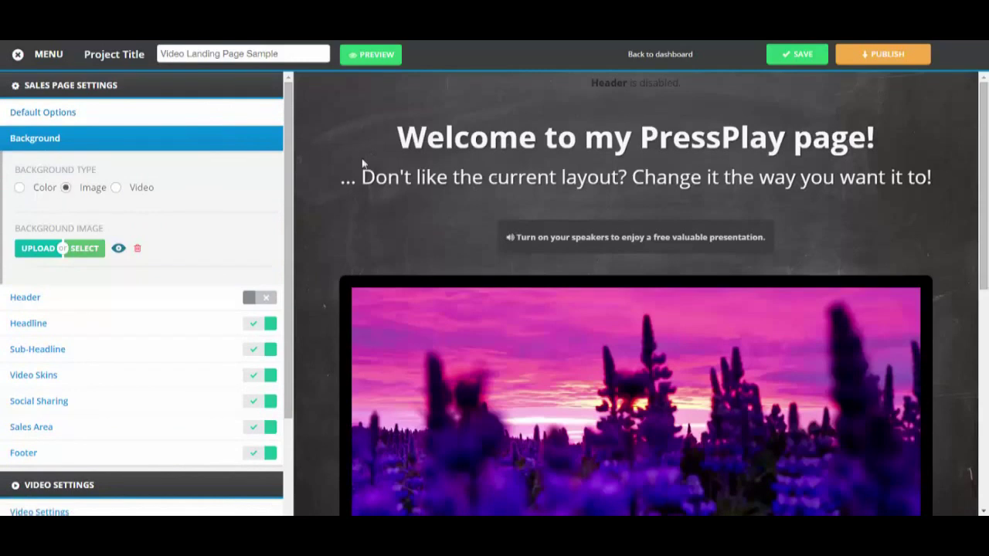
{"action": "left_click", "coordinate": [19, 187]}
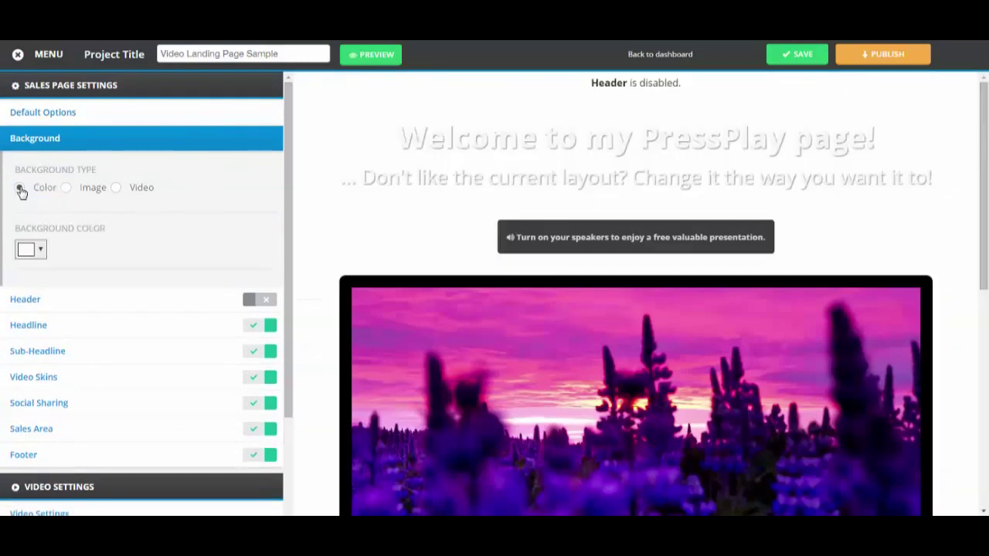
{"action": "left_click", "coordinate": [40, 248]}
{"action": "left_click", "coordinate": [65, 296]}
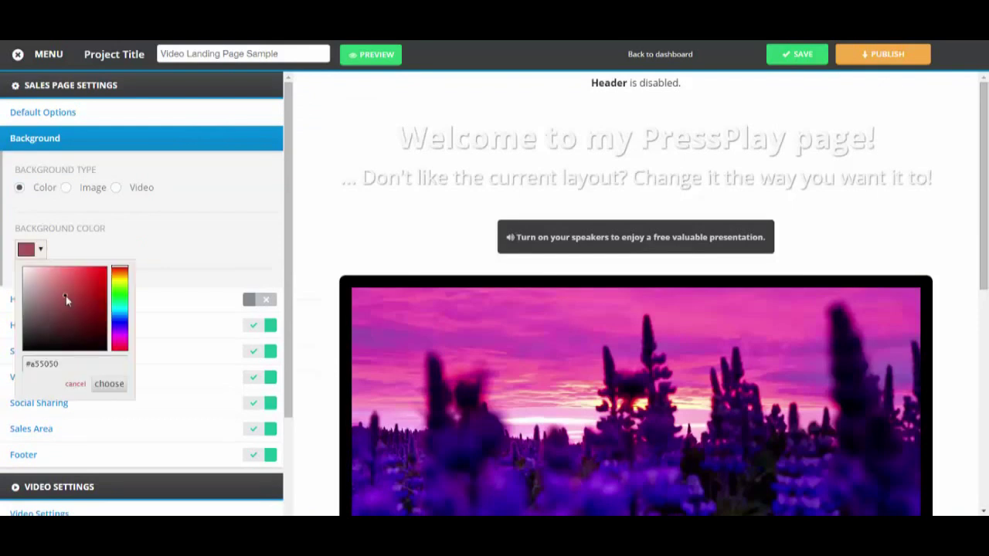
{"action": "left_click", "coordinate": [107, 386]}
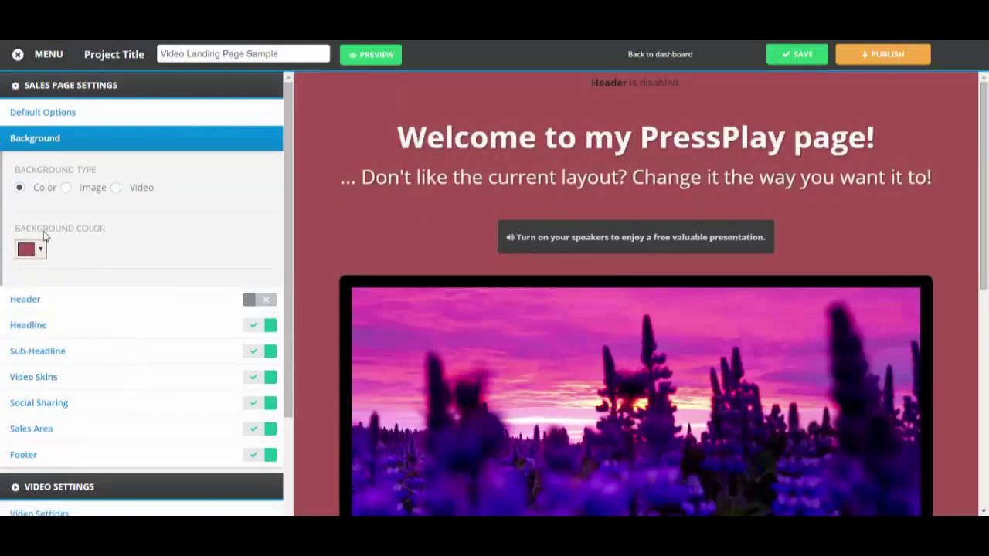
{"action": "left_click", "coordinate": [115, 189]}
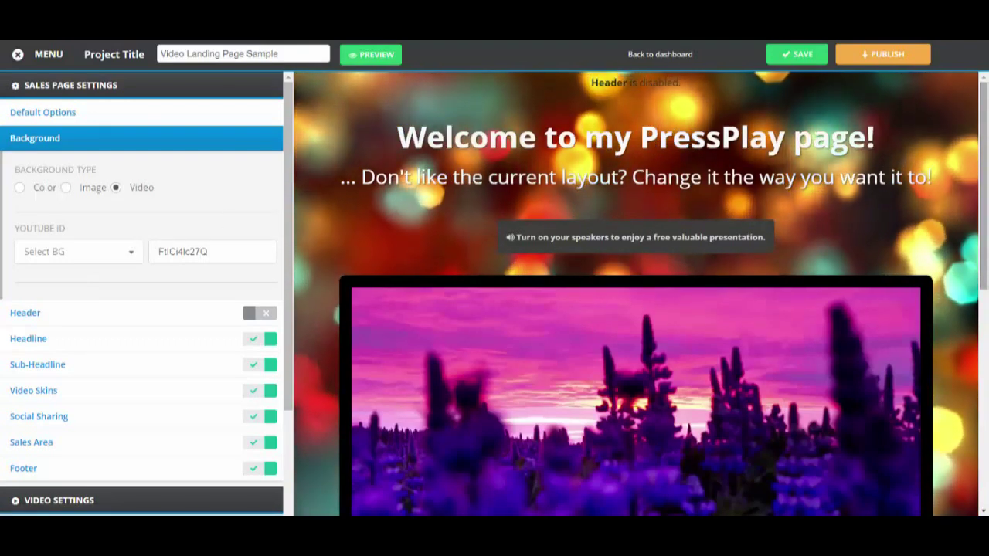
{"action": "mouse_move", "coordinate": [985, 146]}
{"action": "left_mouse_down"}
{"action": "mouse_move", "coordinate": [985, 295]}
{"action": "mouse_move", "coordinate": [986, 143]}
{"action": "left_mouse_up"}
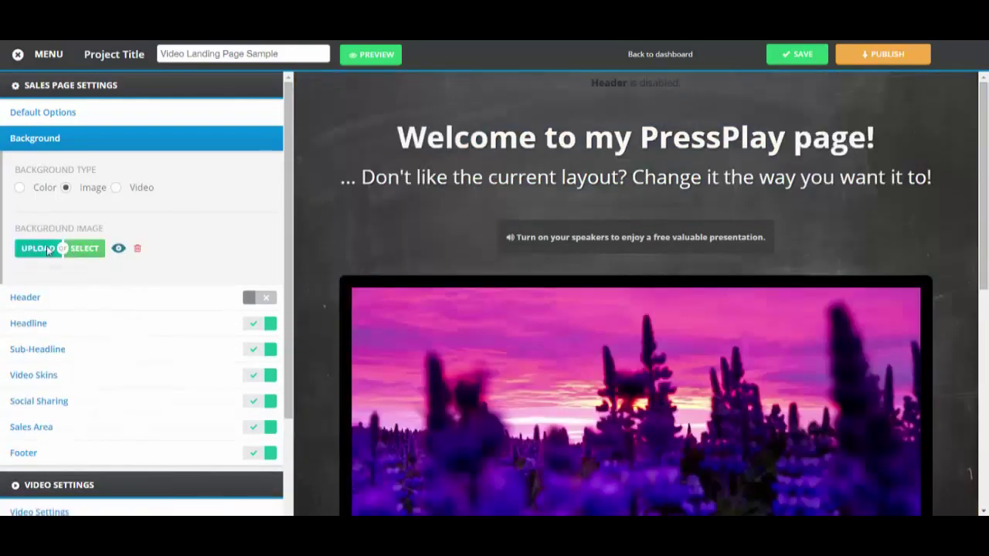
Step: Set the page background to the stock image of a blue sky above green grass
{"action": "left_click", "coordinate": [92, 253]}
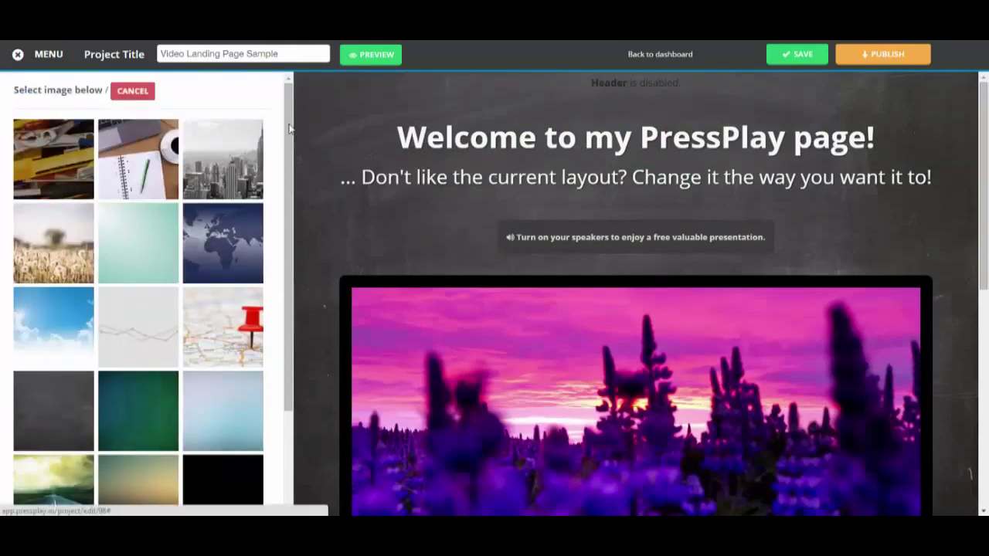
{"action": "left_click_drag", "start_coordinate": [285, 119], "coordinate": [311, 263]}
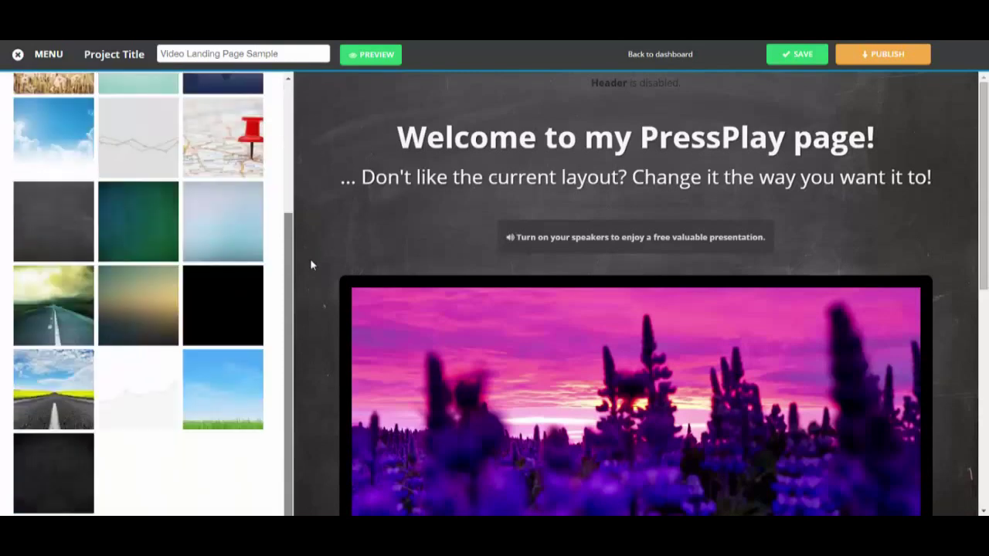
{"action": "left_click", "coordinate": [217, 409]}
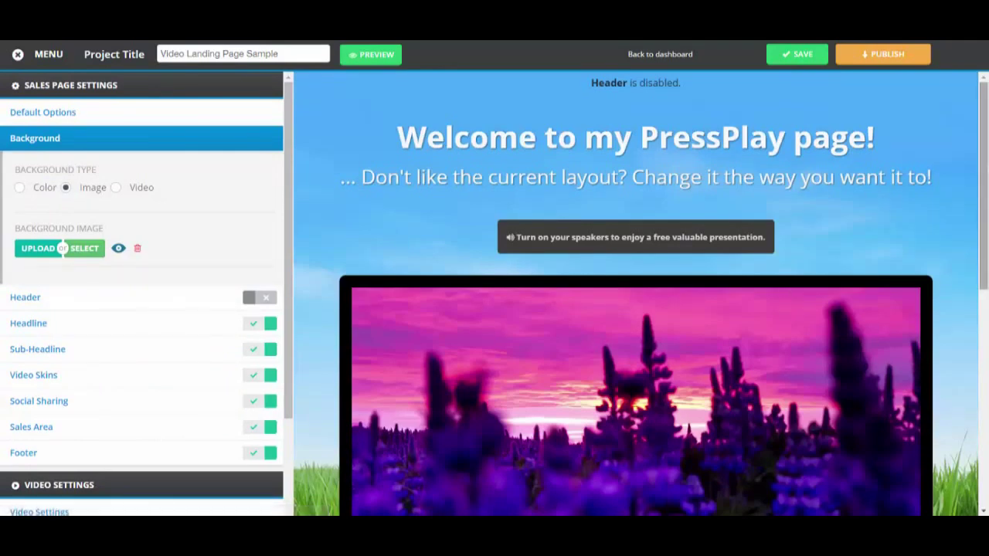
{"action": "scroll", "coordinate": [635, 309], "scroll_direction": "down", "scroll_amount": 6}
{"action": "scroll", "coordinate": [711, 236], "scroll_direction": "up", "scroll_amount": 6}
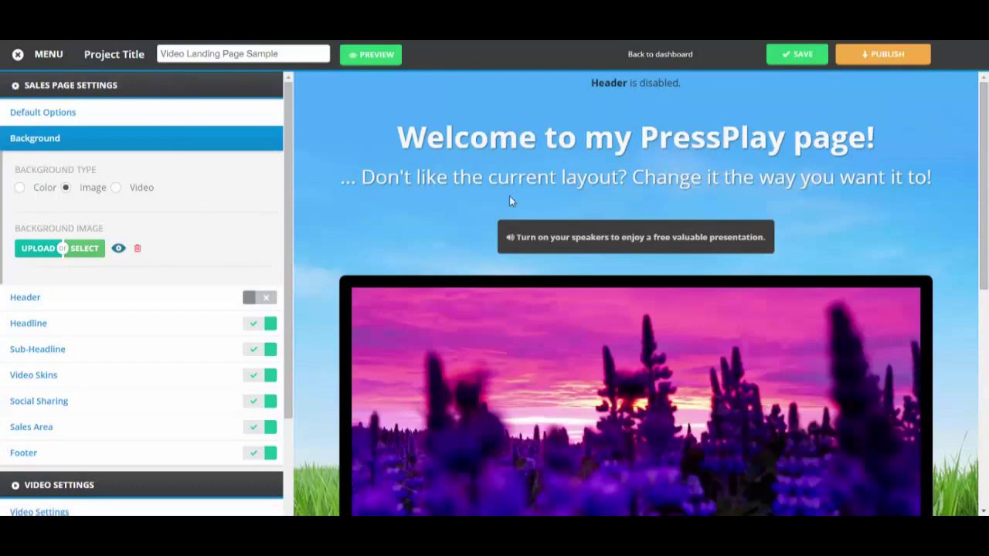
{"action": "left_click", "coordinate": [115, 80]}
{"action": "left_click", "coordinate": [82, 147]}
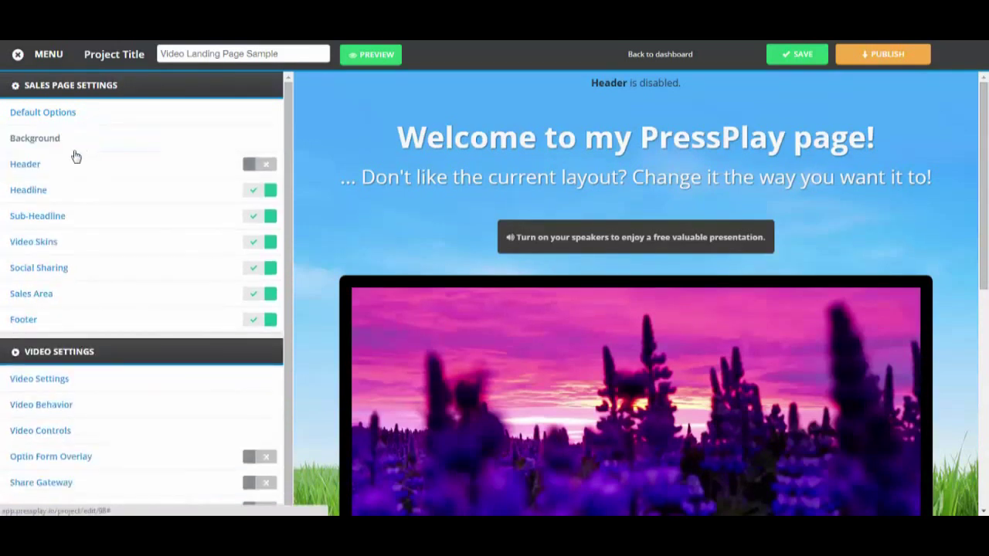
Step: Review the page's Header settings for the logo, background colour and bottom border colour
{"action": "left_click", "coordinate": [54, 172]}
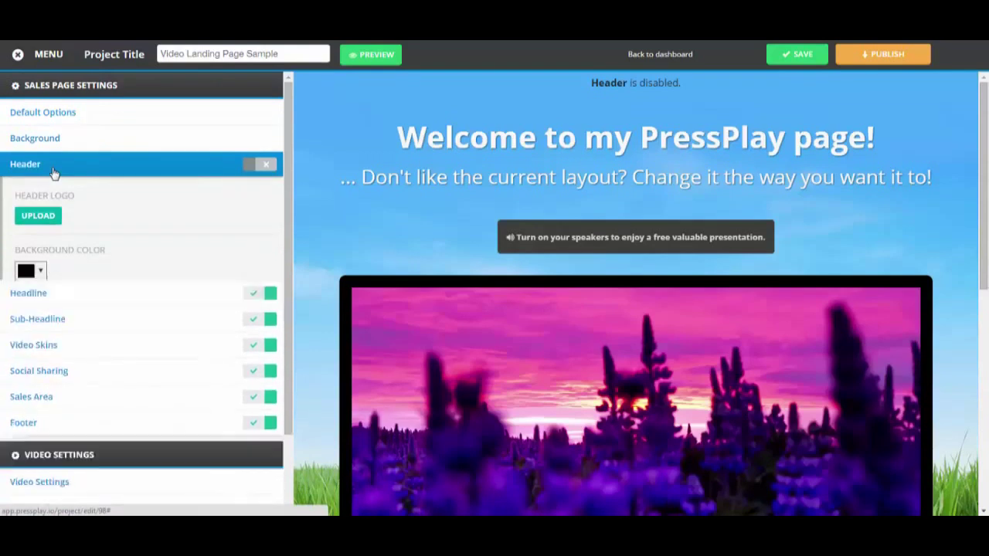
{"action": "left_click", "coordinate": [54, 172]}
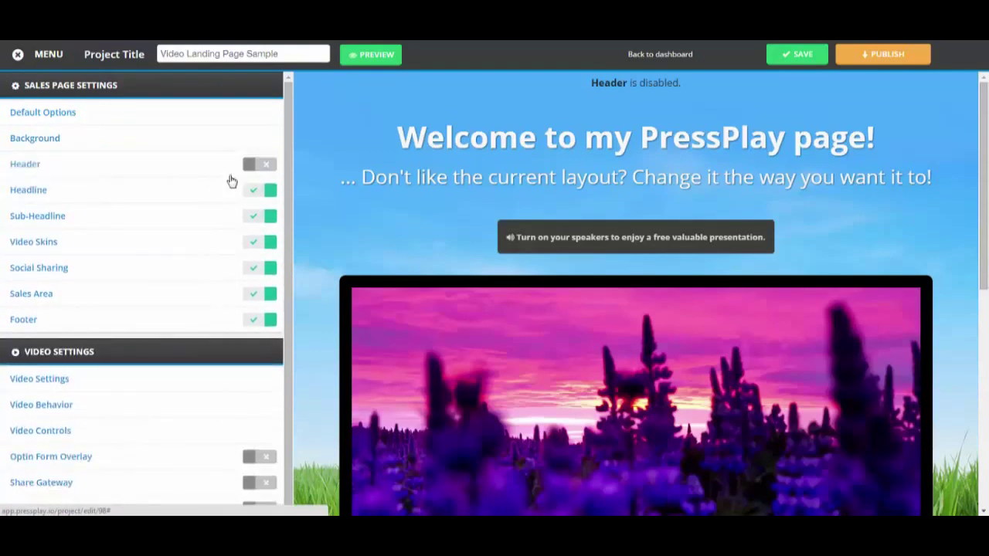
{"action": "left_click", "coordinate": [138, 172]}
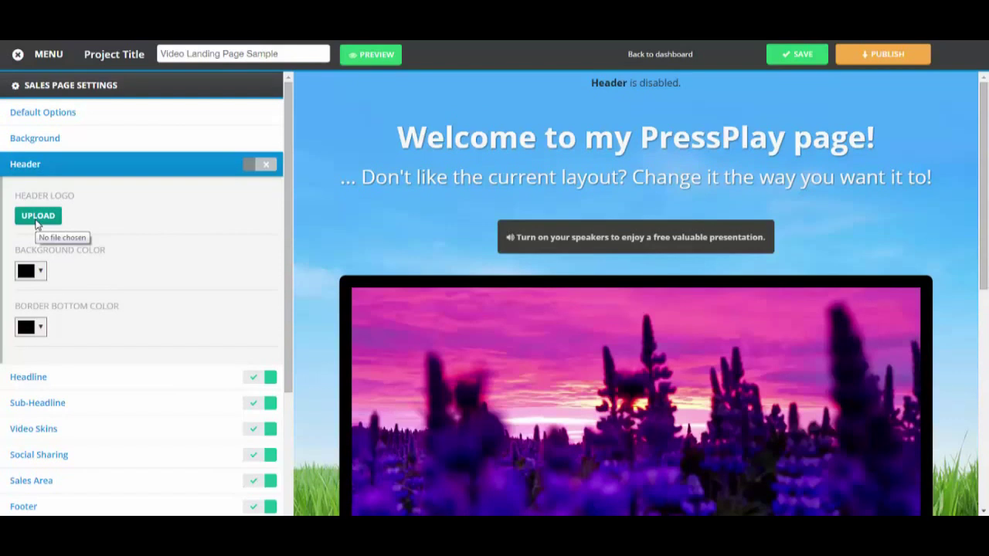
{"action": "left_click", "coordinate": [108, 166]}
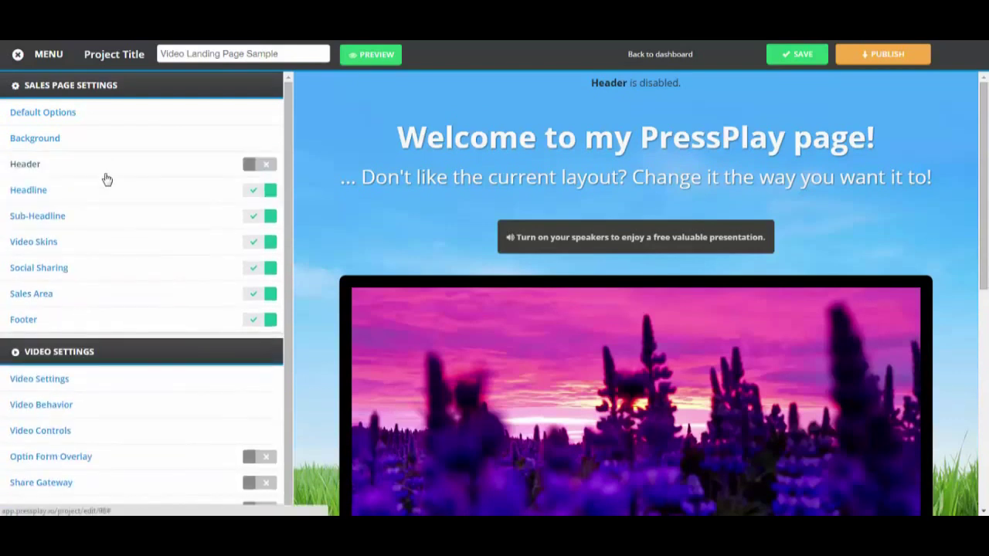
Step: Select all of the page's headline text and set its text colour to red, #f70909
{"action": "left_click", "coordinate": [82, 191]}
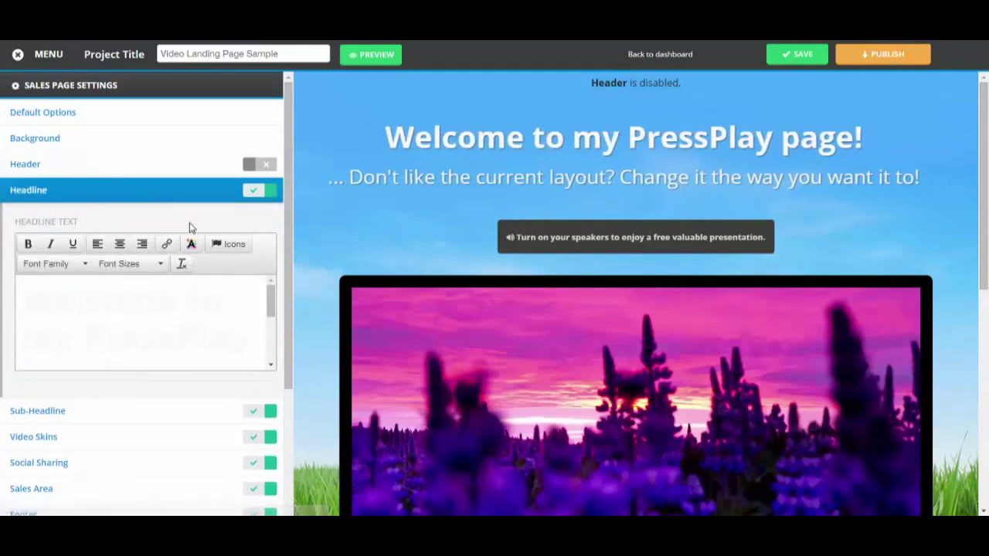
{"action": "left_click", "coordinate": [30, 294]}
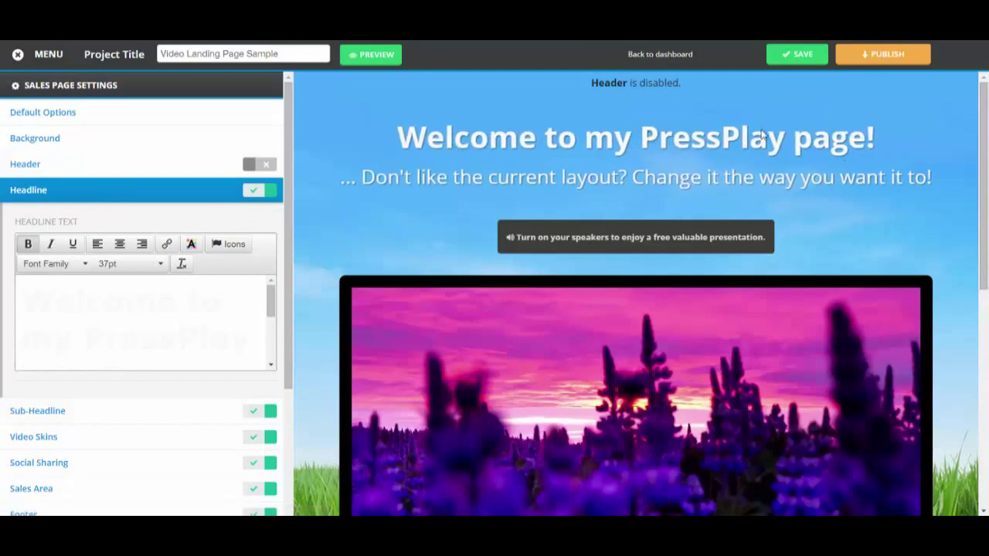
{"action": "triple_click", "coordinate": [23, 301]}
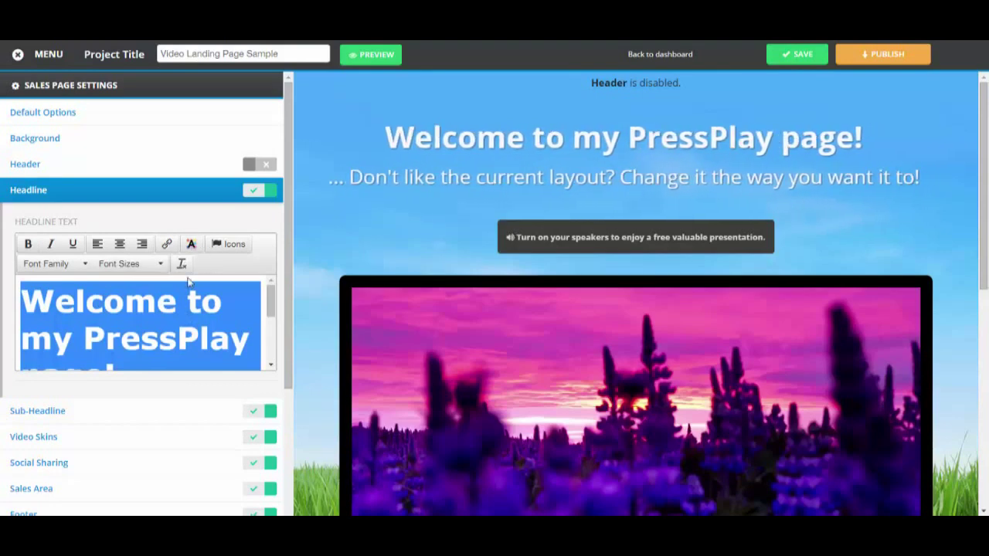
{"action": "left_click", "coordinate": [189, 243]}
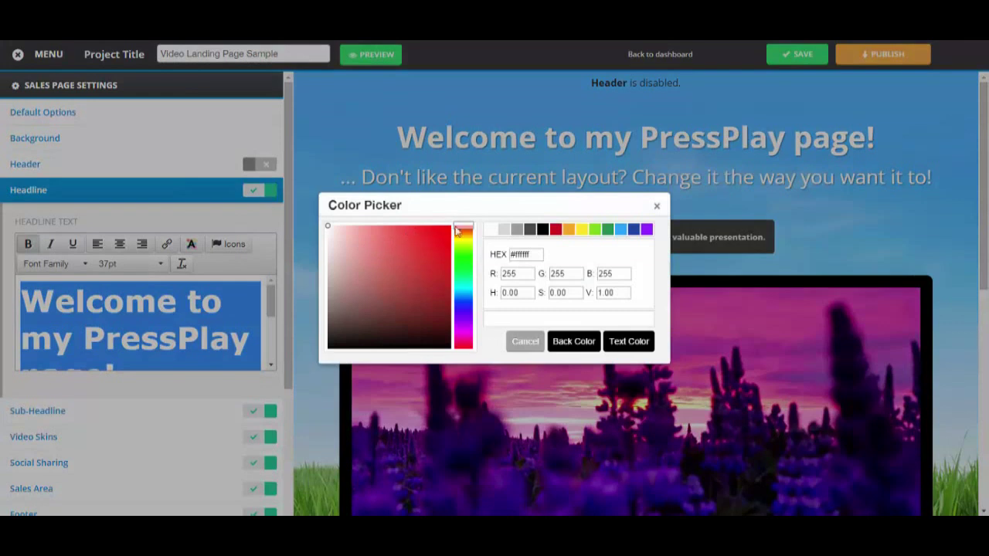
{"action": "left_click", "coordinate": [446, 227]}
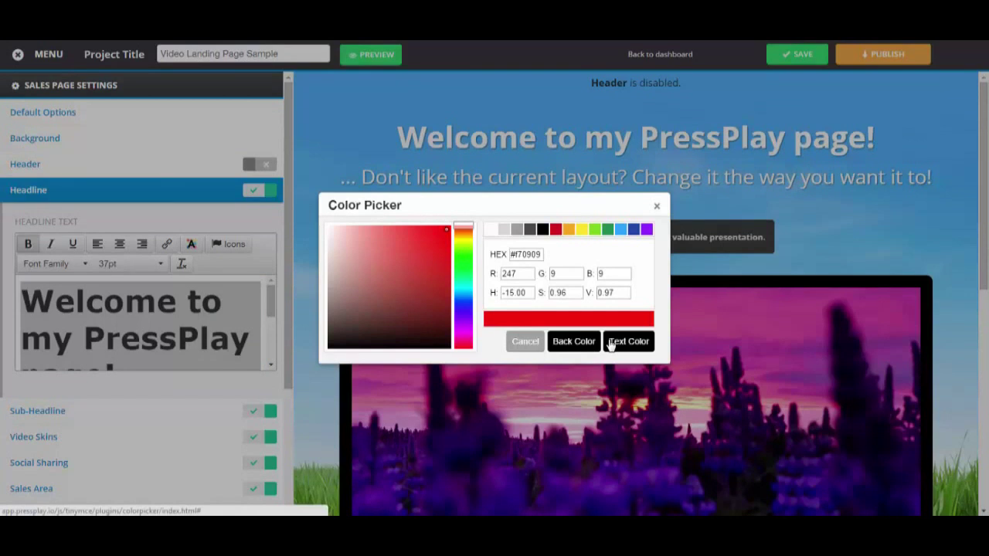
{"action": "left_click", "coordinate": [643, 348]}
Step: Set the text colour of the headline's second line, starting "... Don't like the current layout?", to near-black #050505
{"action": "scroll", "coordinate": [275, 340], "scroll_direction": "down", "scroll_amount": 2}
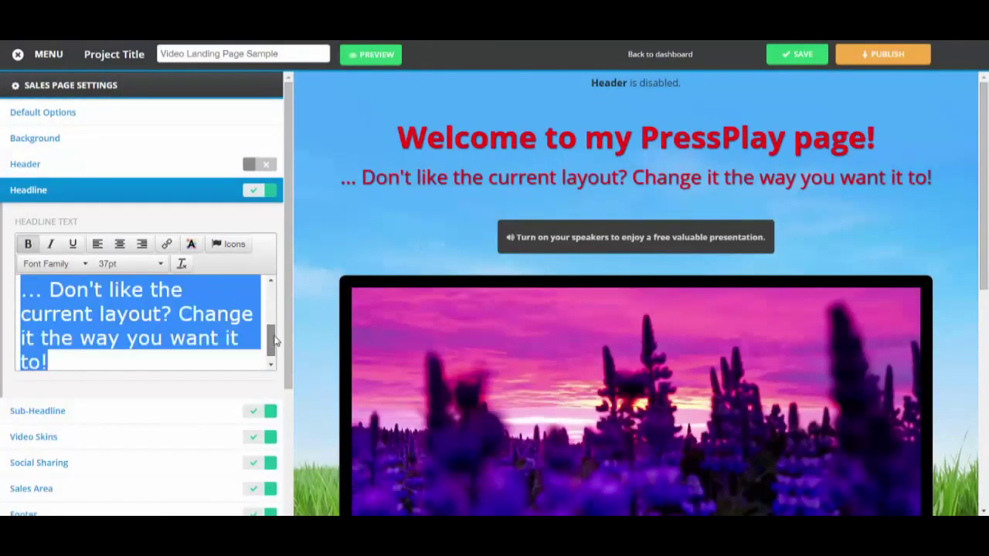
{"action": "scroll", "coordinate": [275, 340], "scroll_direction": "up", "scroll_amount": 1}
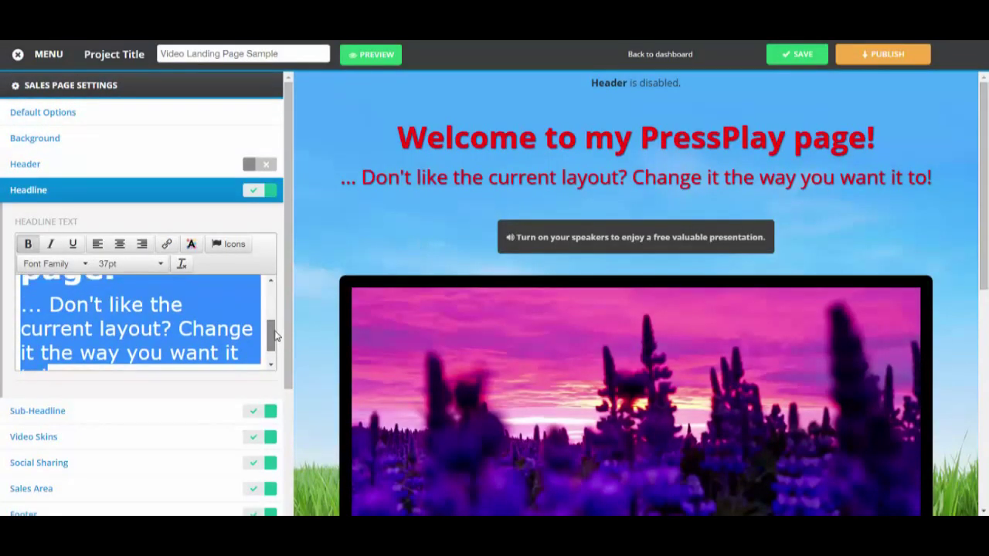
{"action": "left_click", "coordinate": [42, 307]}
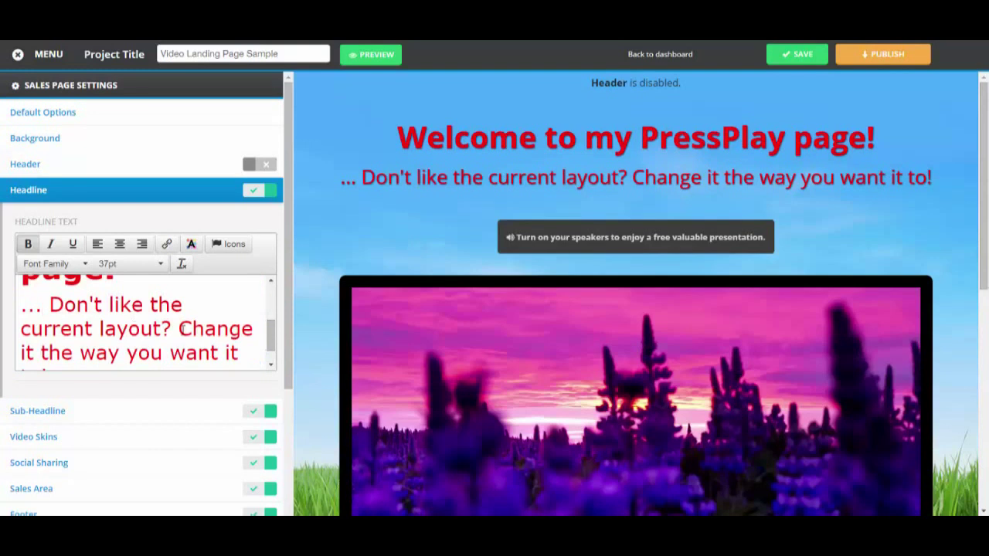
{"action": "left_click_drag", "start_coordinate": [271, 339], "coordinate": [272, 348]}
{"action": "left_click", "coordinate": [68, 357]}
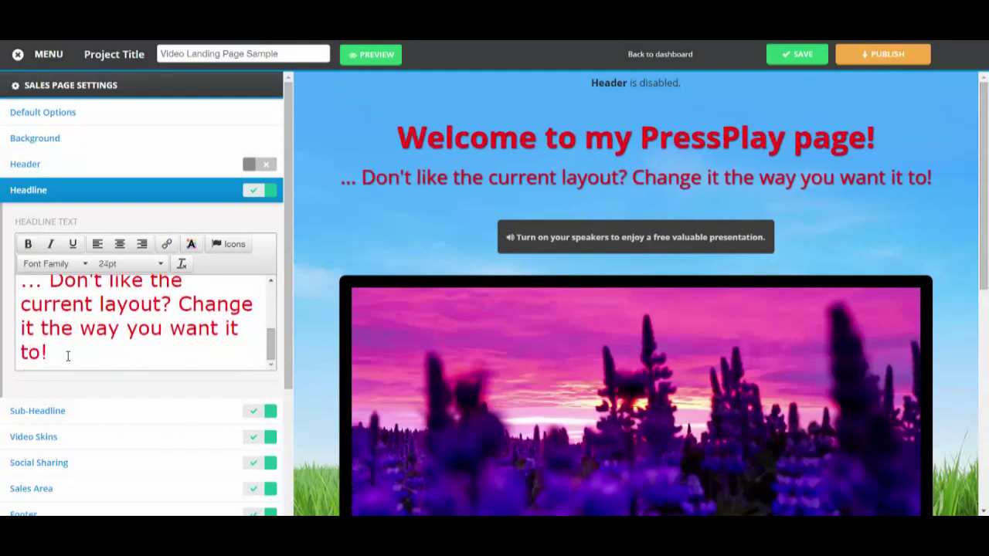
{"action": "key", "text": "Left"}
{"action": "key", "text": "ctrl+a"}
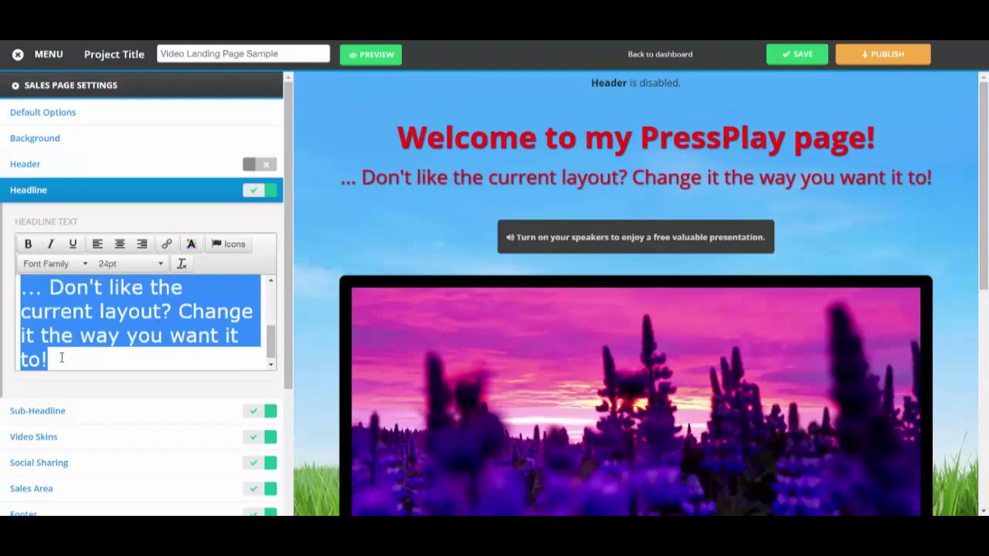
{"action": "left_click", "coordinate": [190, 246]}
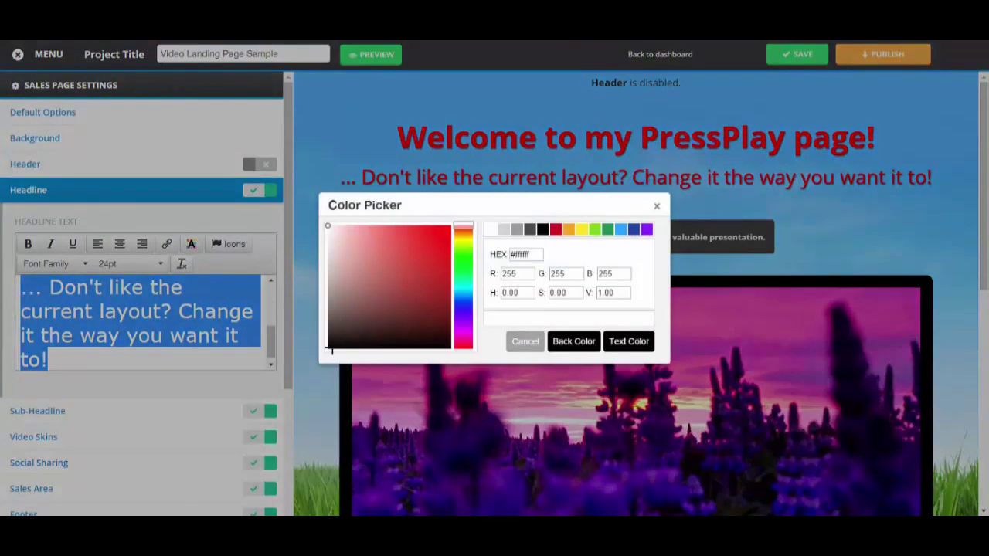
{"action": "left_click", "coordinate": [327, 348]}
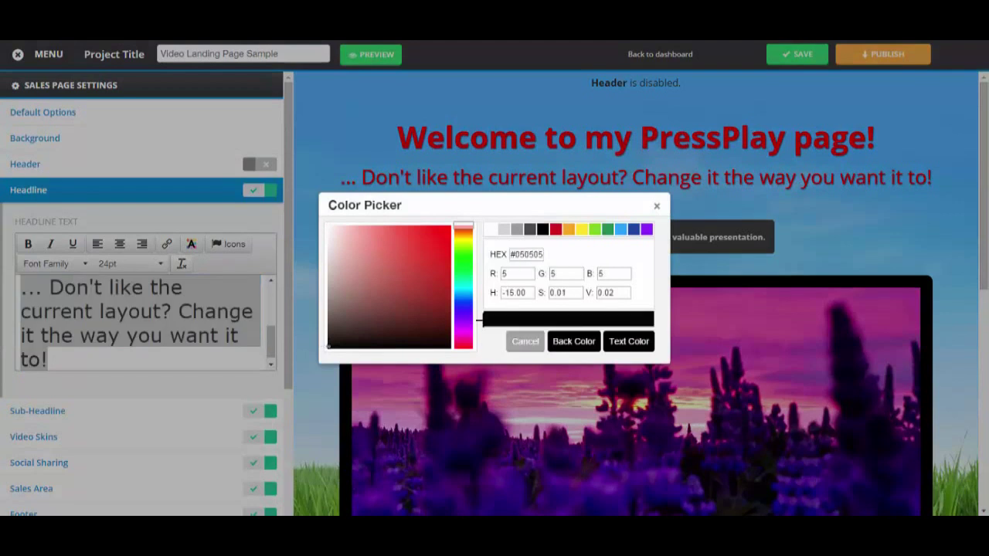
{"action": "left_click", "coordinate": [635, 346]}
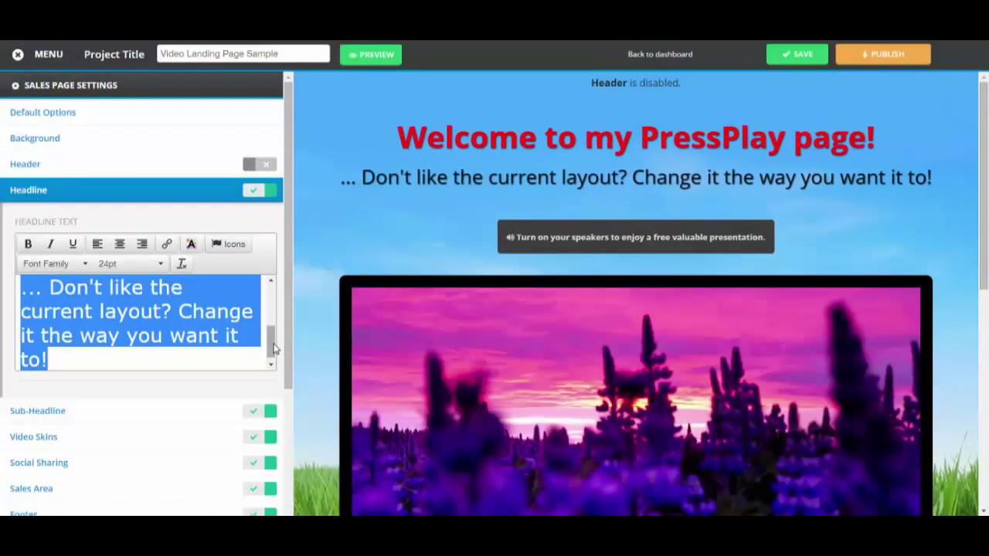
{"action": "left_click_drag", "start_coordinate": [272, 342], "coordinate": [274, 292]}
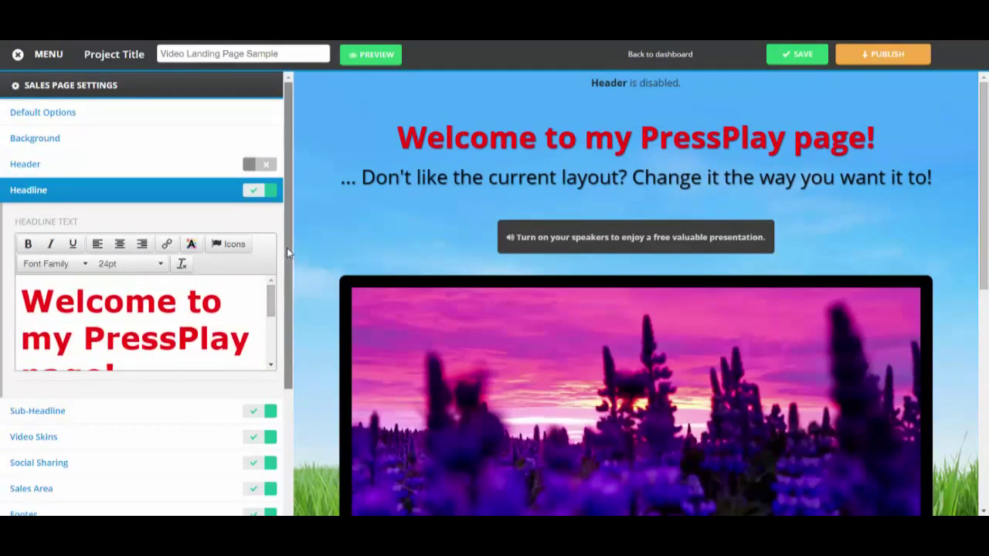
Step: Review the Sub-Headline settings for the text and background colour
{"action": "scroll", "coordinate": [287, 248], "scroll_direction": "down", "scroll_amount": 3}
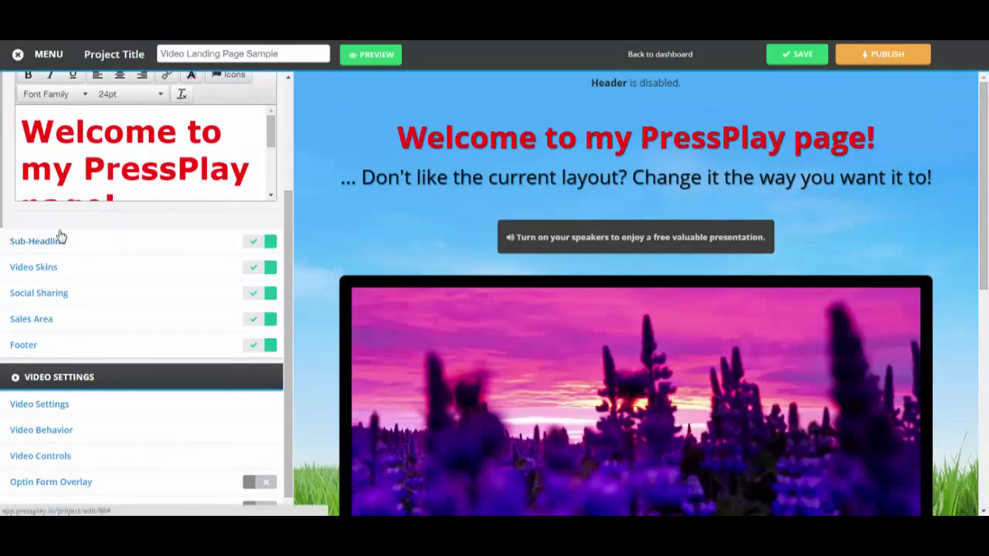
{"action": "left_click", "coordinate": [28, 244]}
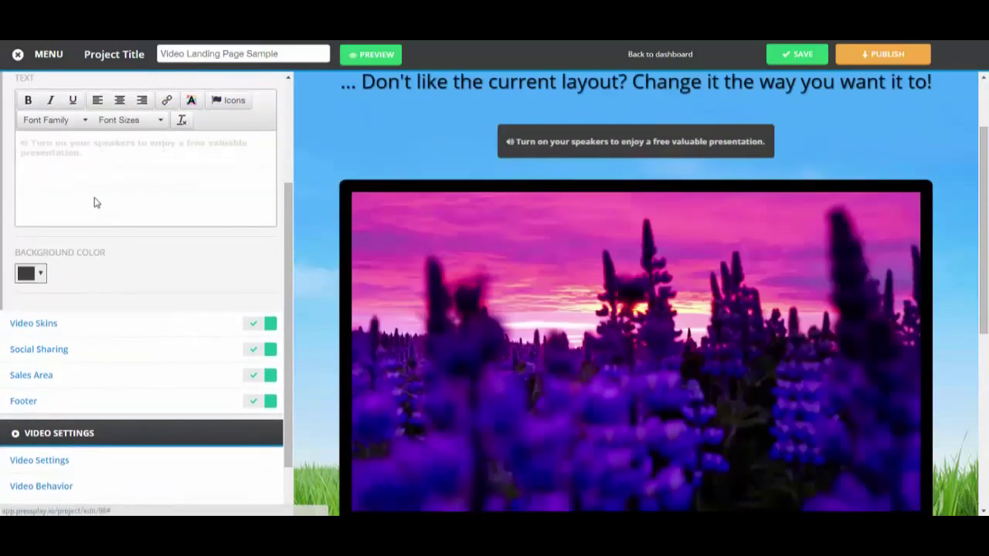
{"action": "left_click", "coordinate": [51, 145]}
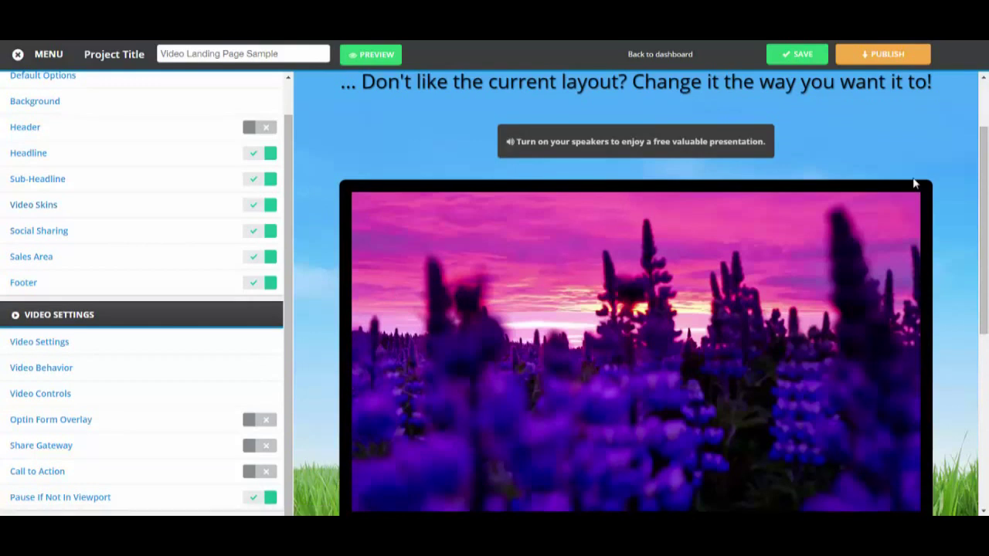
Step: Change the video skin around the landing page video to Whiteboard Small
{"action": "left_click_drag", "start_coordinate": [985, 167], "coordinate": [986, 202]}
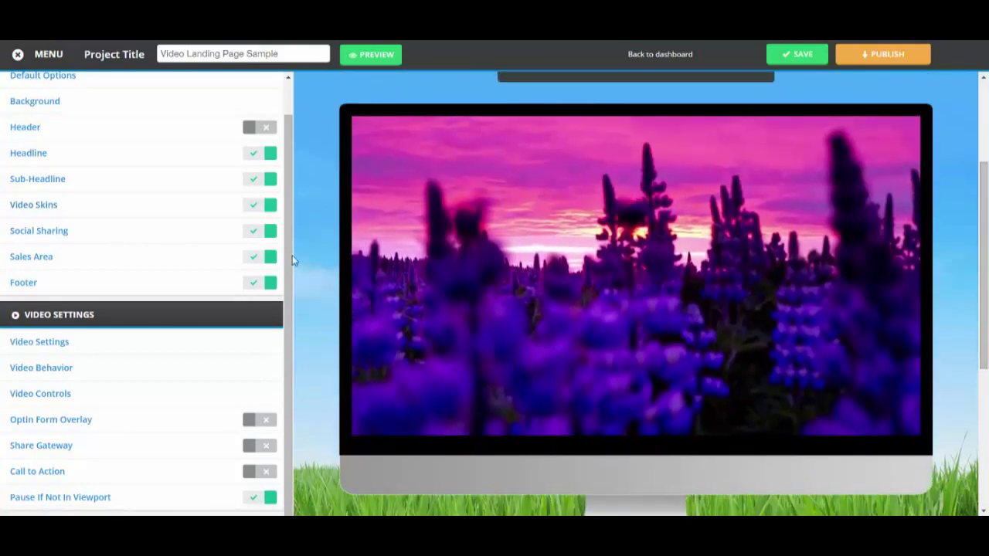
{"action": "left_click", "coordinate": [21, 207]}
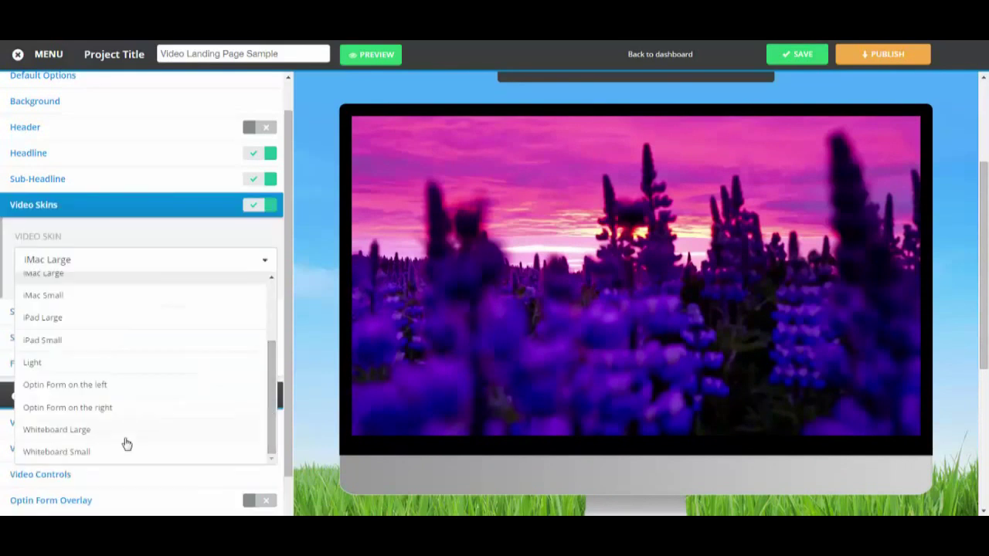
{"action": "left_click", "coordinate": [59, 453]}
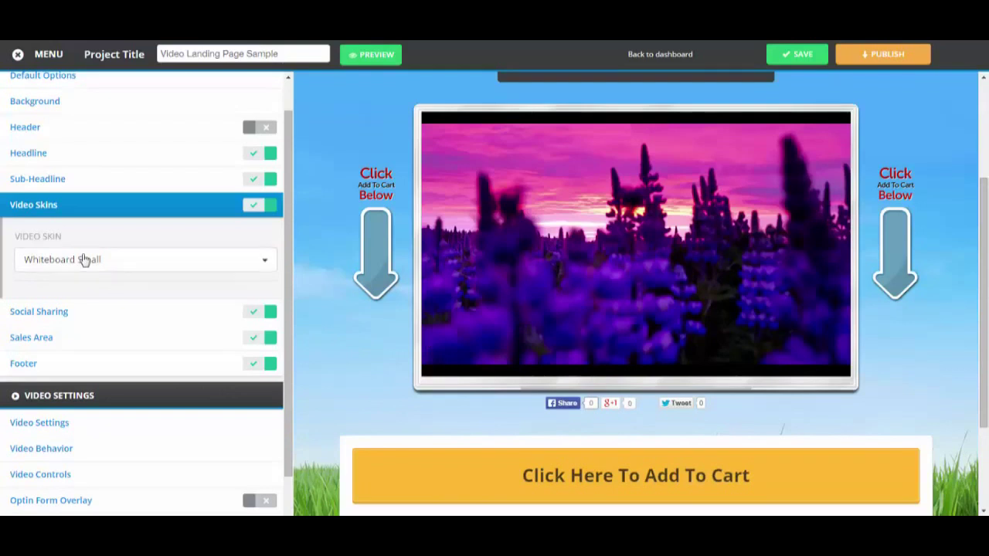
{"action": "left_click", "coordinate": [100, 207]}
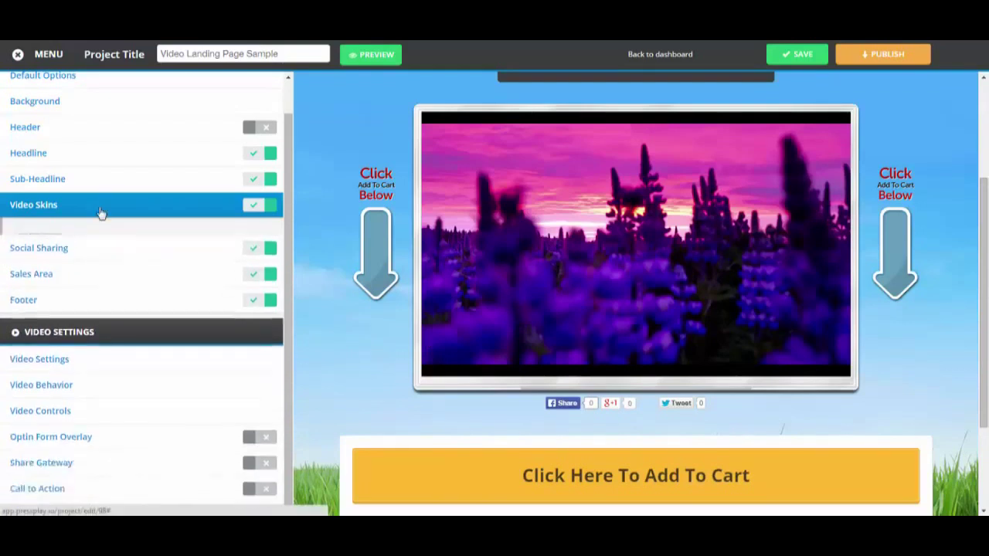
Step: Try turning off the Google+ and Twitter sharing buttons in Social Sharing, re-enabling each service
{"action": "left_click", "coordinate": [52, 237]}
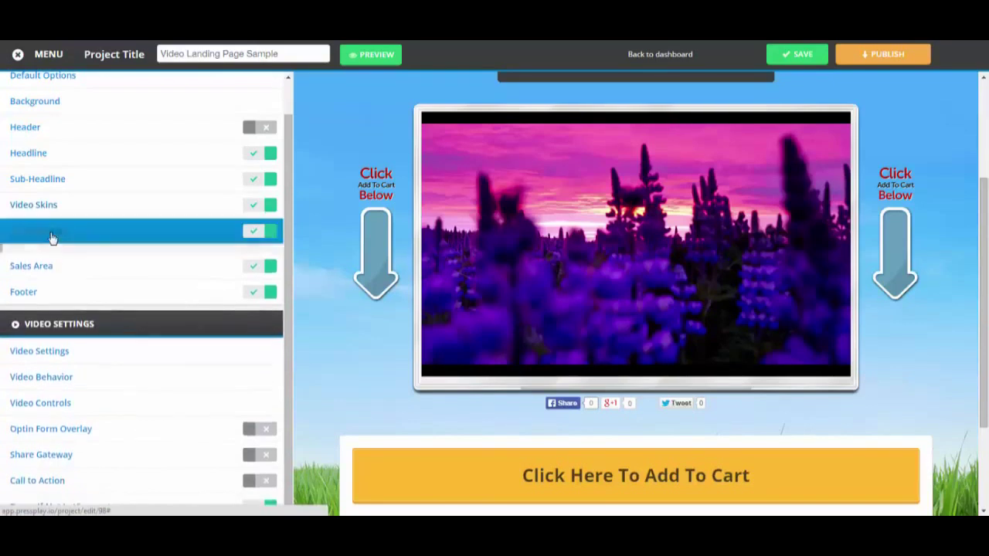
{"action": "scroll", "coordinate": [623, 340], "scroll_direction": "down", "scroll_amount": 3}
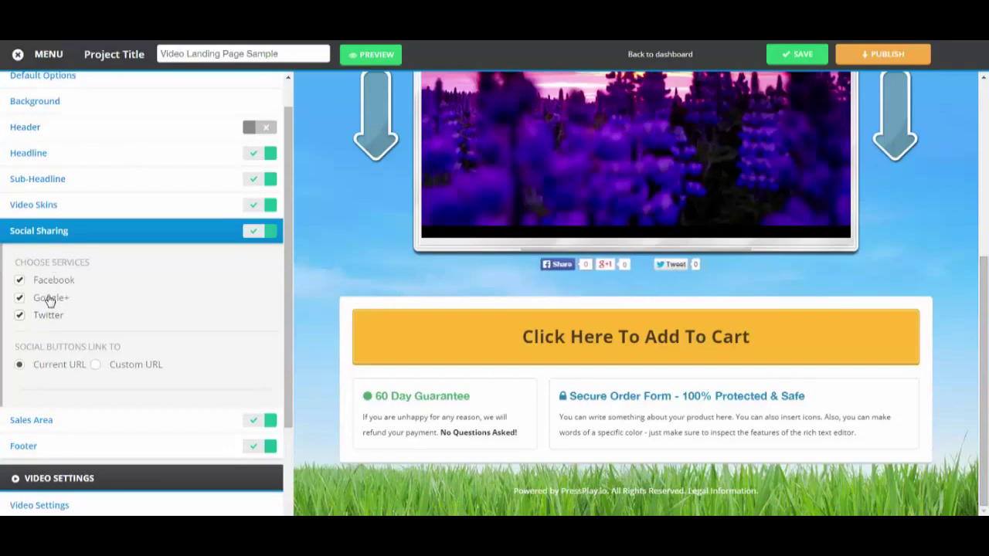
{"action": "left_click", "coordinate": [21, 300]}
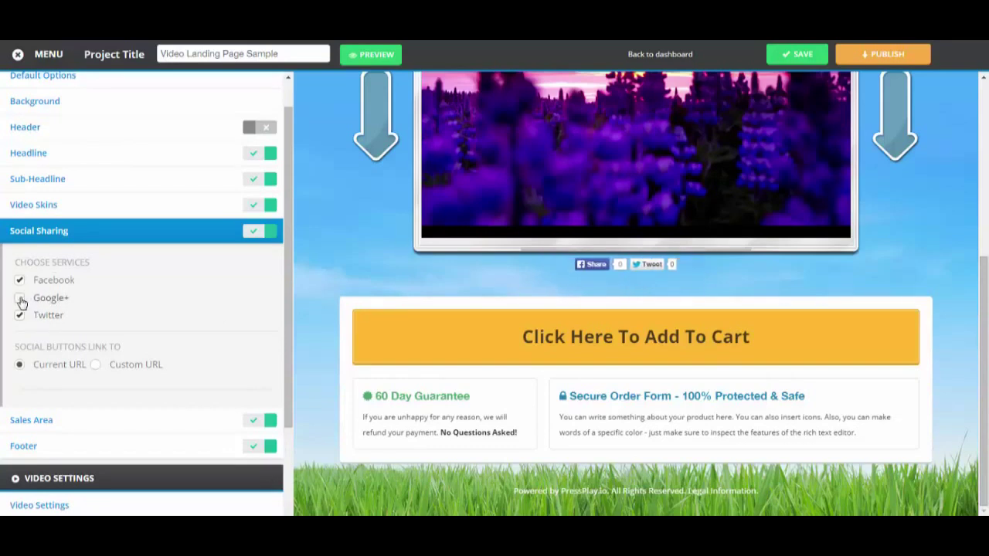
{"action": "left_click", "coordinate": [21, 300]}
{"action": "left_click", "coordinate": [24, 316]}
{"action": "left_click", "coordinate": [23, 316]}
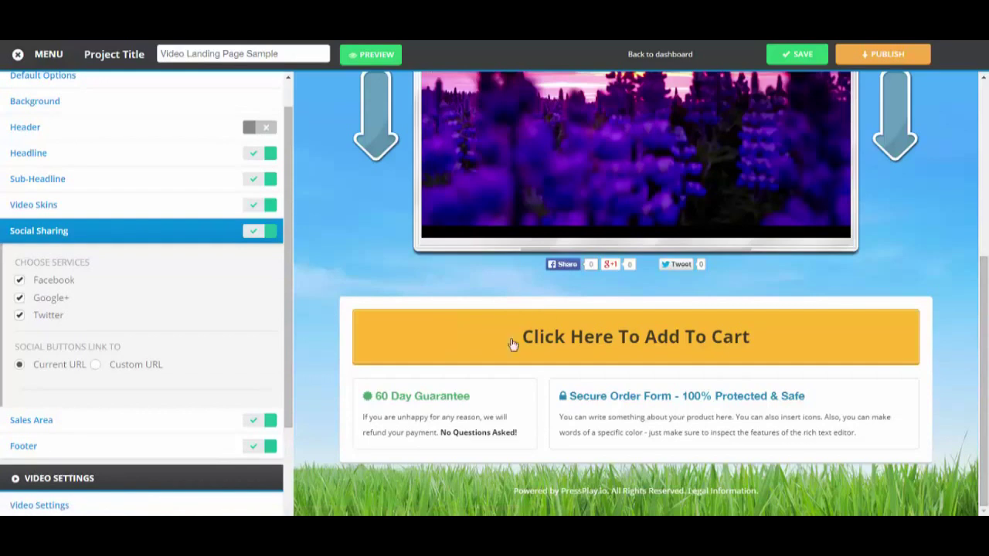
Step: Try linking the social buttons to a custom URL and return them to the current URL
{"action": "left_click", "coordinate": [95, 366]}
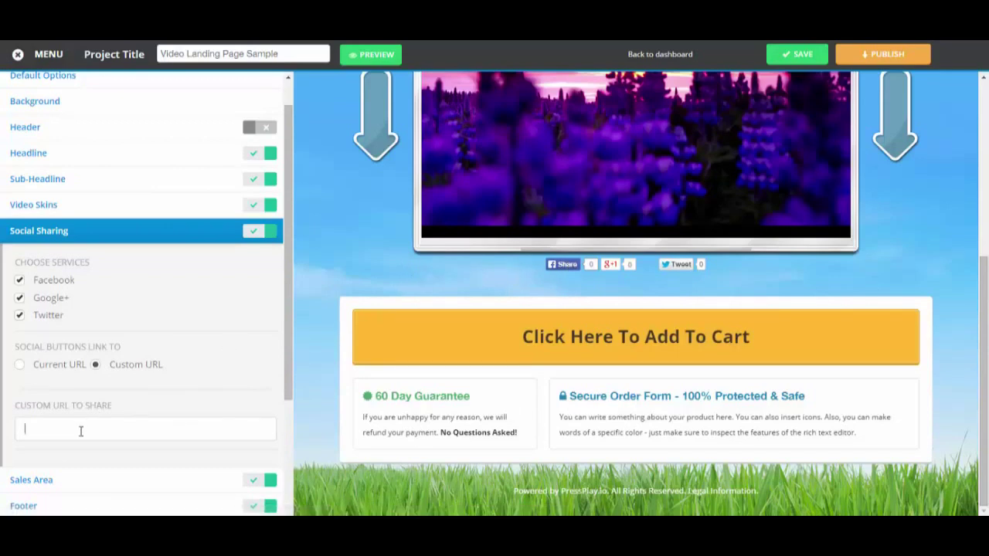
{"action": "left_click", "coordinate": [19, 365]}
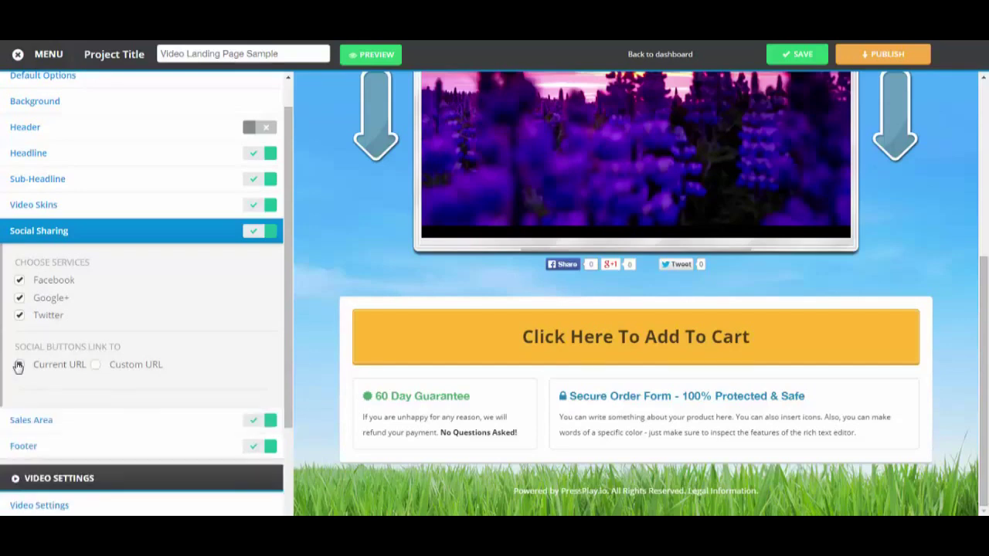
{"action": "left_click", "coordinate": [130, 237]}
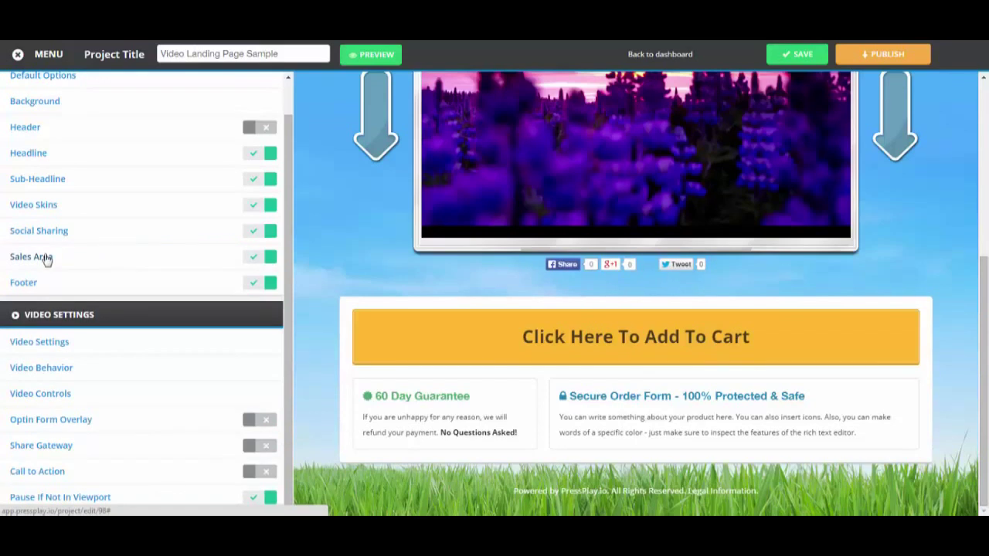
Step: Try the Skinny layout for the Sales Area and return it to Wide
{"action": "left_click", "coordinate": [47, 260]}
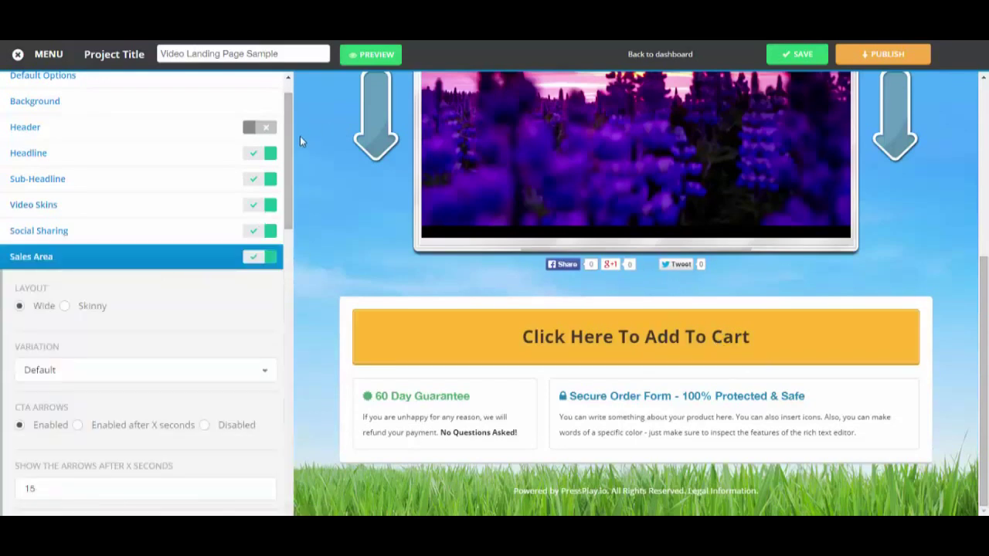
{"action": "left_click", "coordinate": [65, 307]}
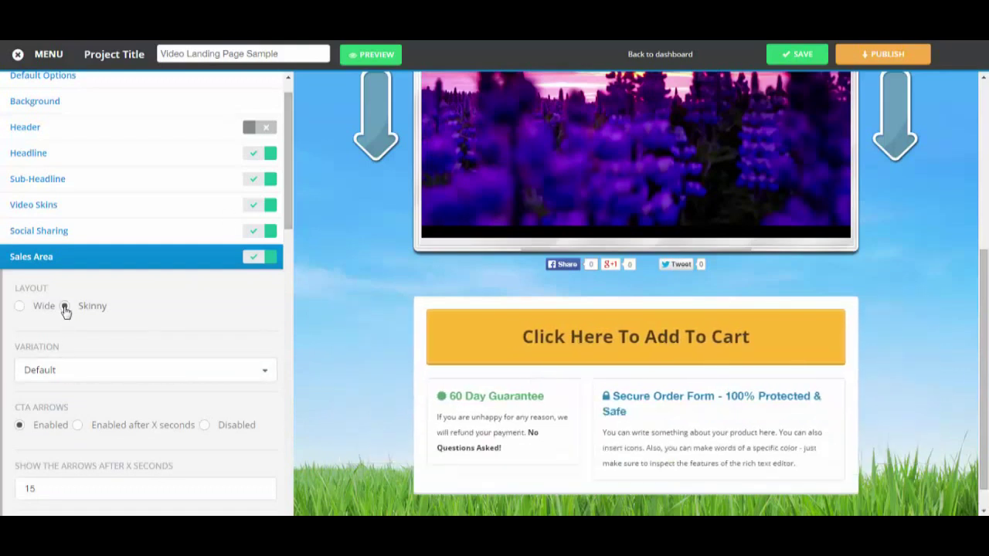
{"action": "left_click", "coordinate": [20, 307]}
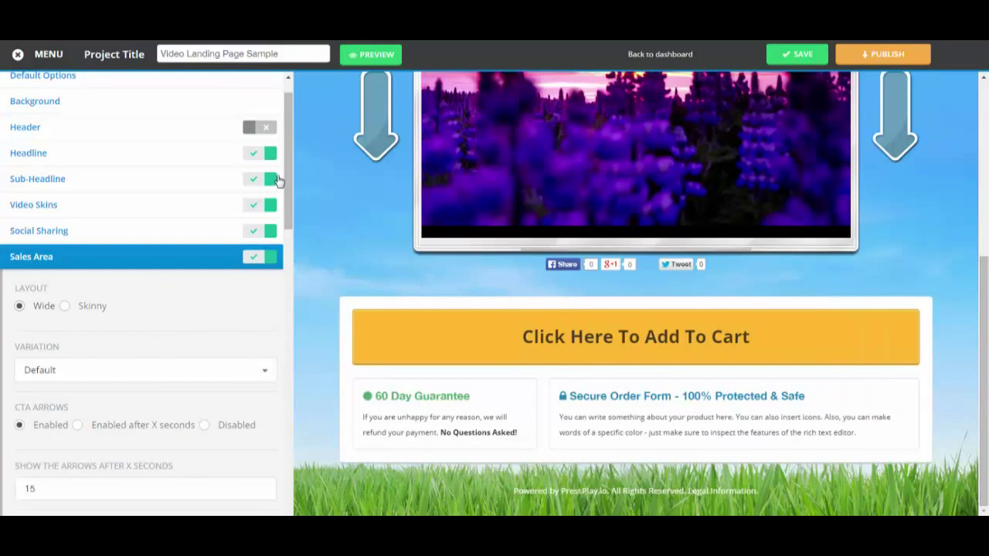
Step: Try the Optin Form variation for the Sales Area and return it to Default
{"action": "scroll", "coordinate": [286, 196], "scroll_direction": "down", "scroll_amount": 2}
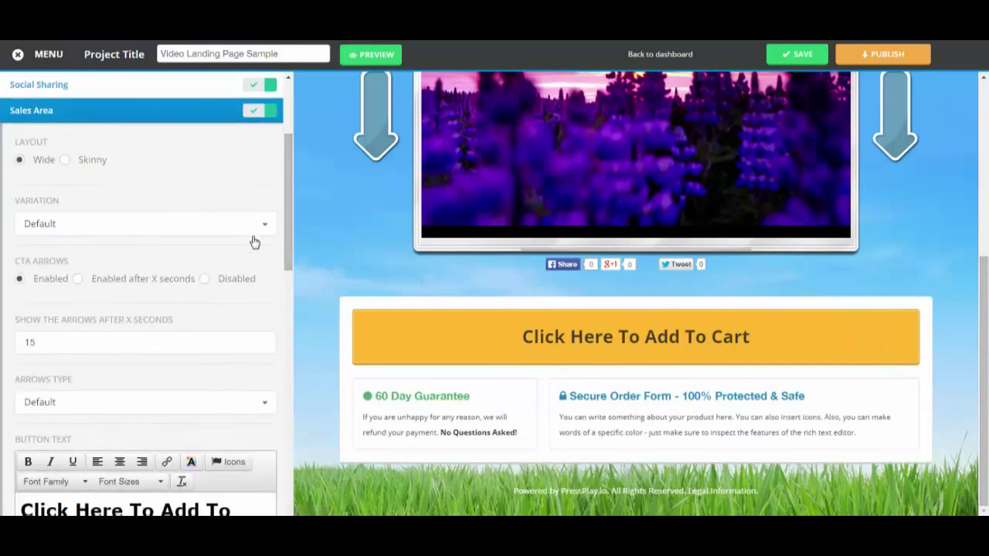
{"action": "left_click", "coordinate": [258, 227]}
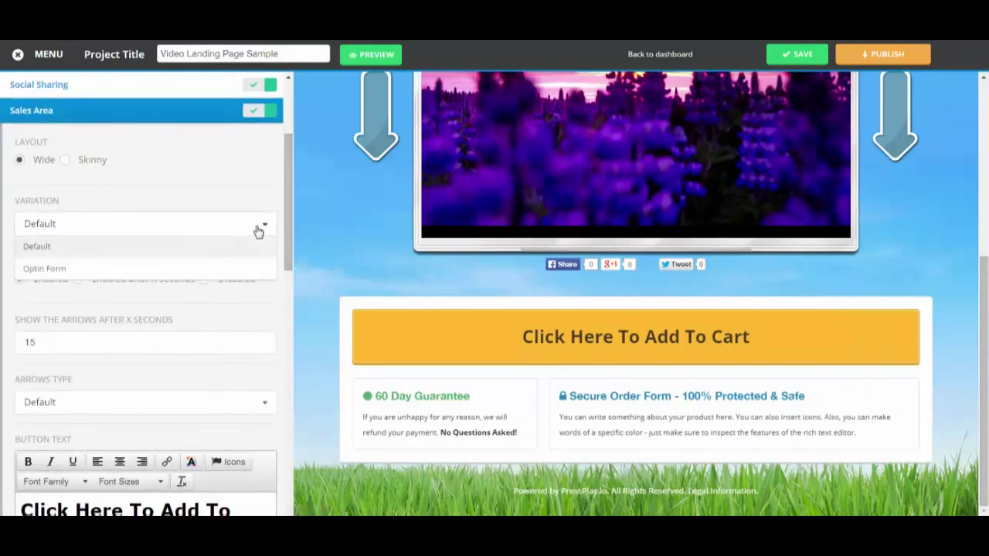
{"action": "left_click", "coordinate": [64, 270]}
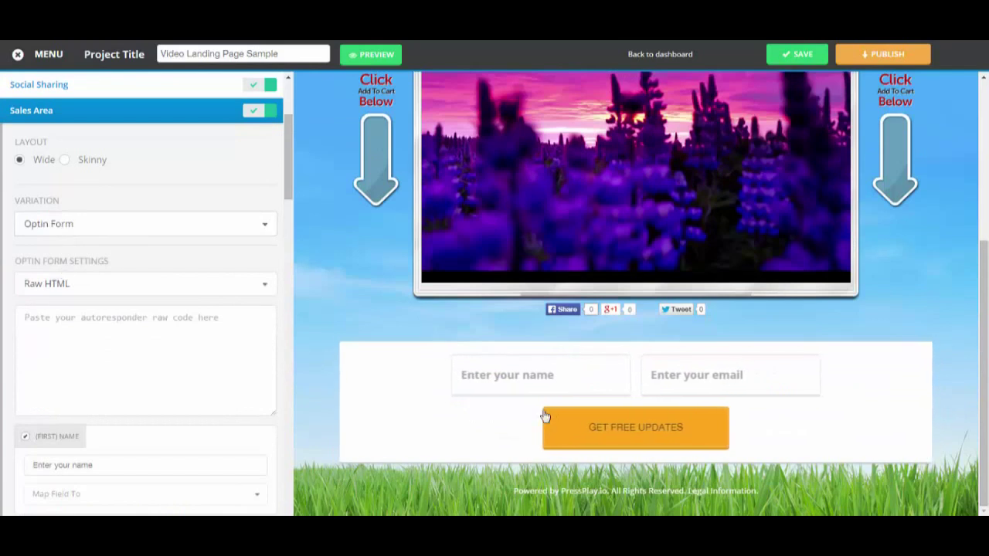
{"action": "left_click", "coordinate": [121, 224]}
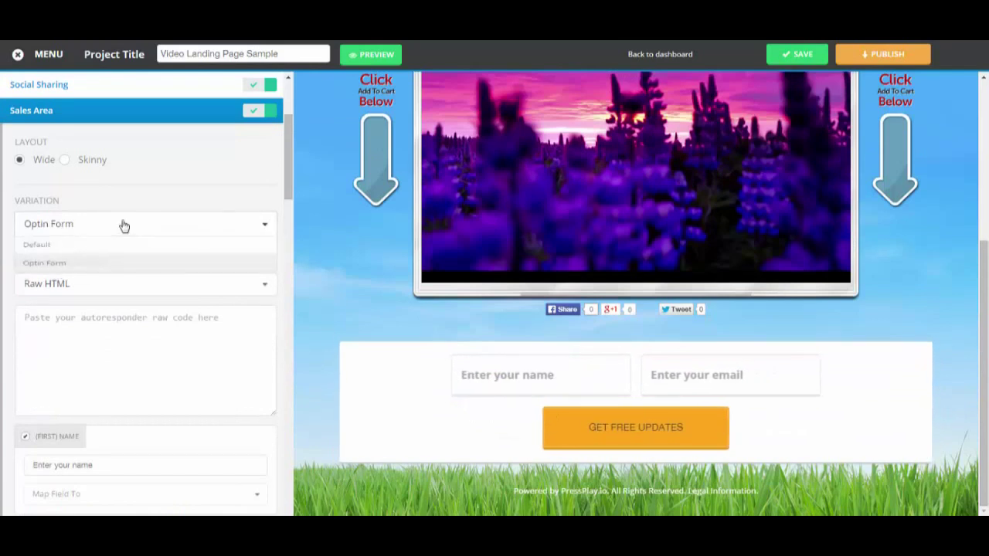
{"action": "left_click", "coordinate": [37, 248]}
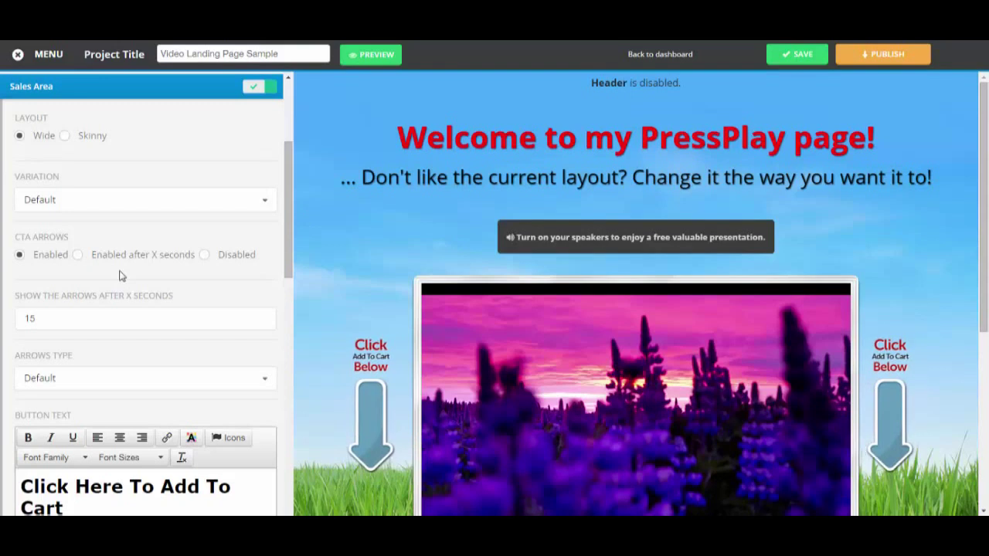
Step: Set the Sales Area's CTA arrows to Enabled after X seconds, with a 5-second delay
{"action": "left_click", "coordinate": [78, 256]}
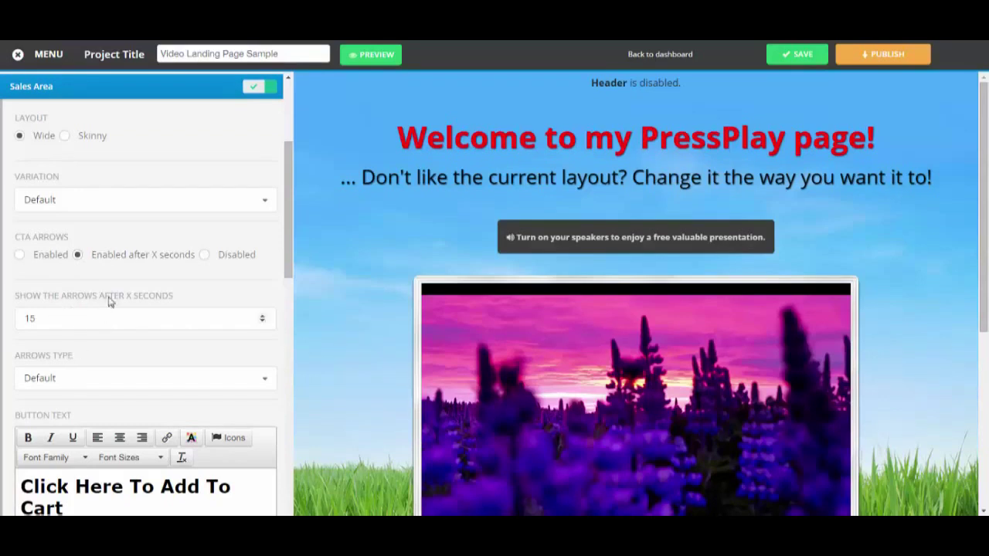
{"action": "left_click", "coordinate": [78, 256]}
{"action": "left_click_drag", "start_coordinate": [53, 320], "coordinate": [1, 344]}
{"action": "type", "text": "5"}
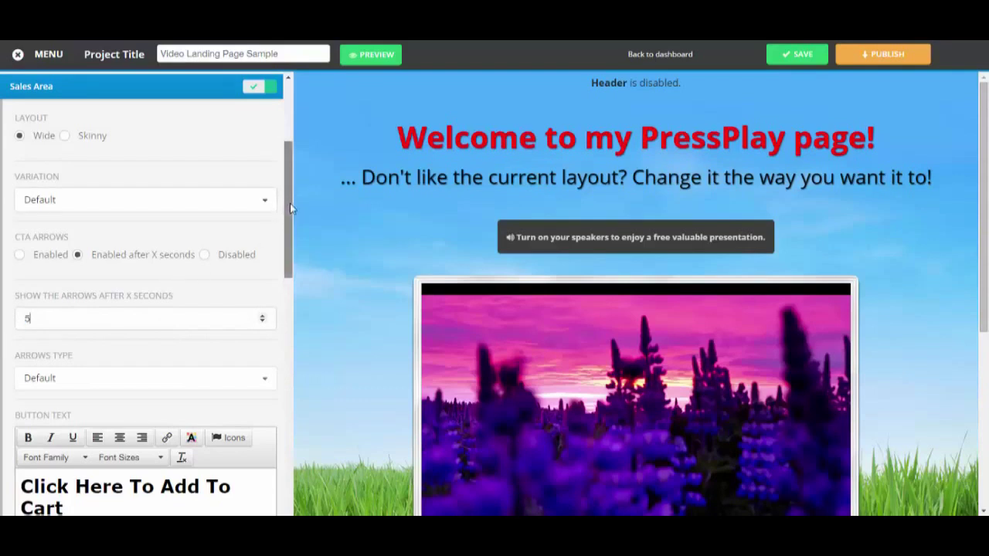
Step: Change the CTA arrows type to Purple
{"action": "left_click_drag", "start_coordinate": [289, 198], "coordinate": [290, 224]}
{"action": "left_click", "coordinate": [80, 267]}
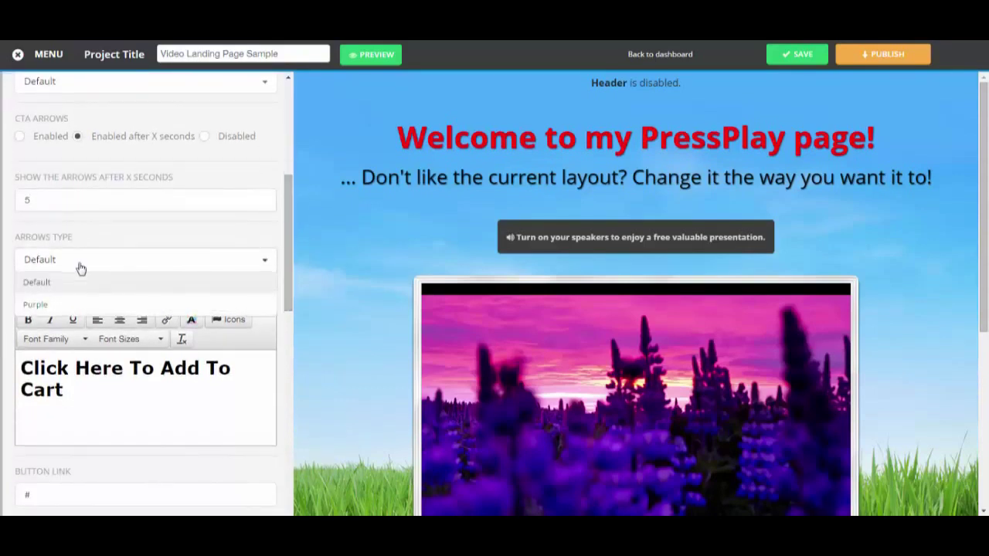
{"action": "left_click", "coordinate": [42, 306]}
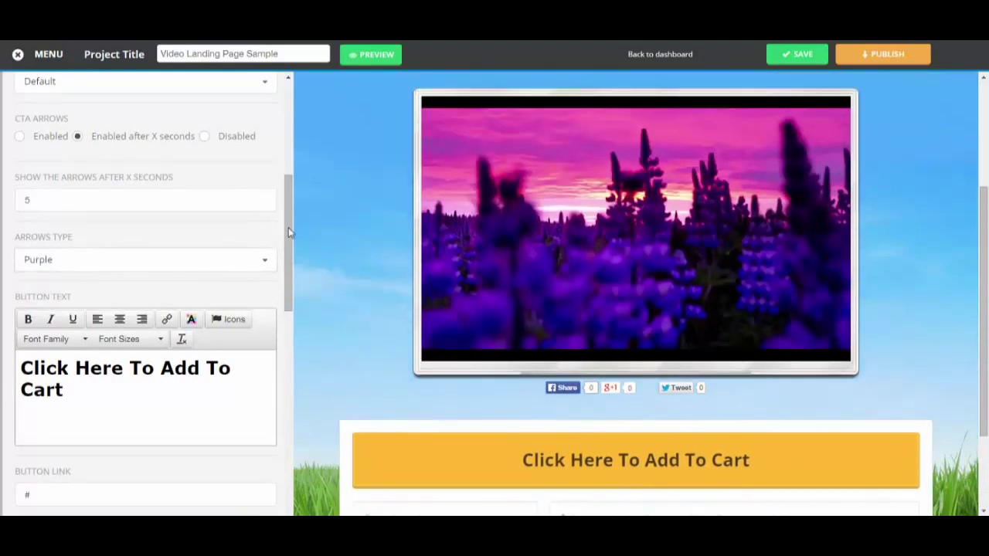
Step: Try always-enabled CTA arrows with the Default type, and return them to Purple and Enabled after X seconds
{"action": "scroll", "coordinate": [283, 231], "scroll_direction": "up", "scroll_amount": 1}
{"action": "left_click", "coordinate": [20, 185]}
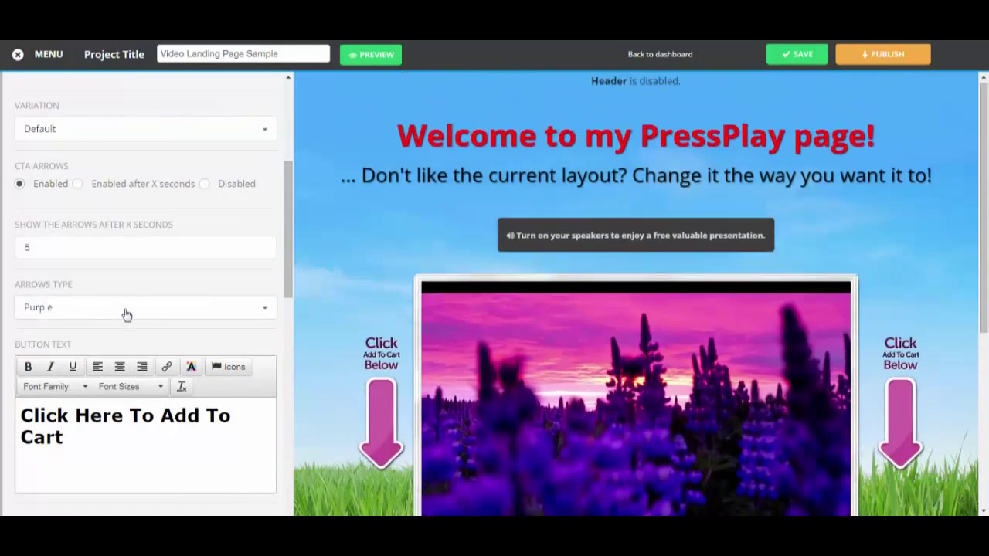
{"action": "left_click", "coordinate": [124, 314]}
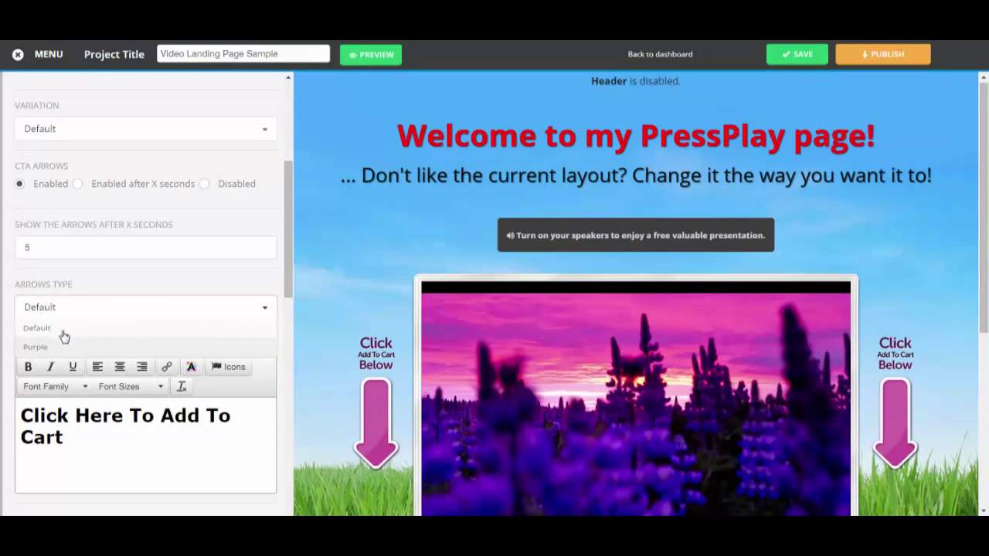
{"action": "left_click", "coordinate": [64, 336]}
{"action": "left_click", "coordinate": [61, 312]}
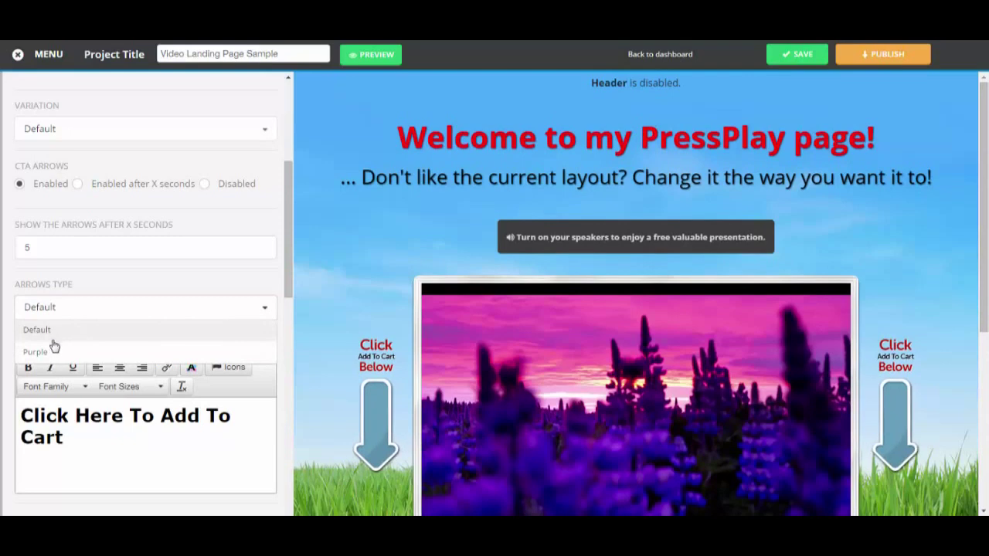
{"action": "left_click", "coordinate": [46, 350]}
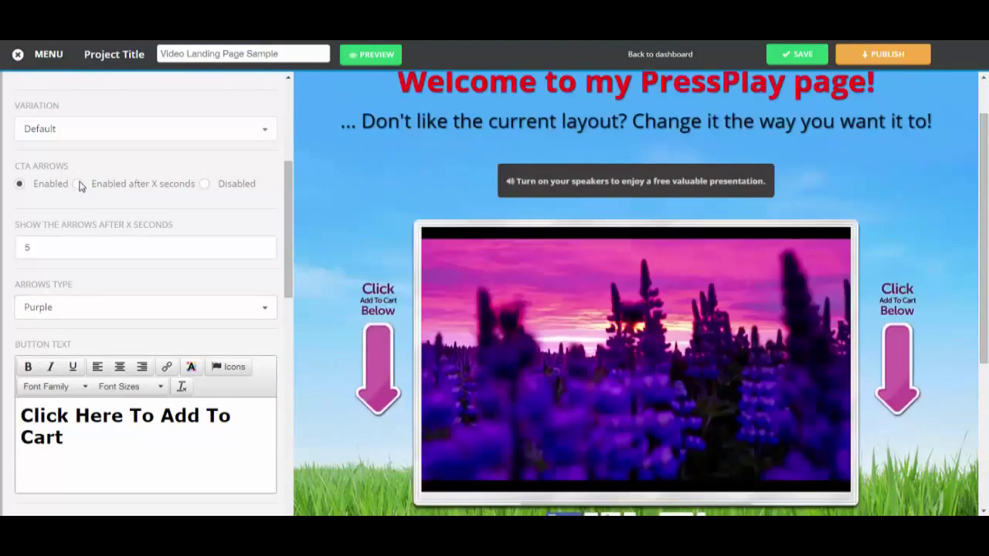
{"action": "left_click", "coordinate": [80, 184]}
Step: Replace the sales button text with "Buy Now"
{"action": "scroll", "coordinate": [68, 209], "scroll_direction": "down", "scroll_amount": 2}
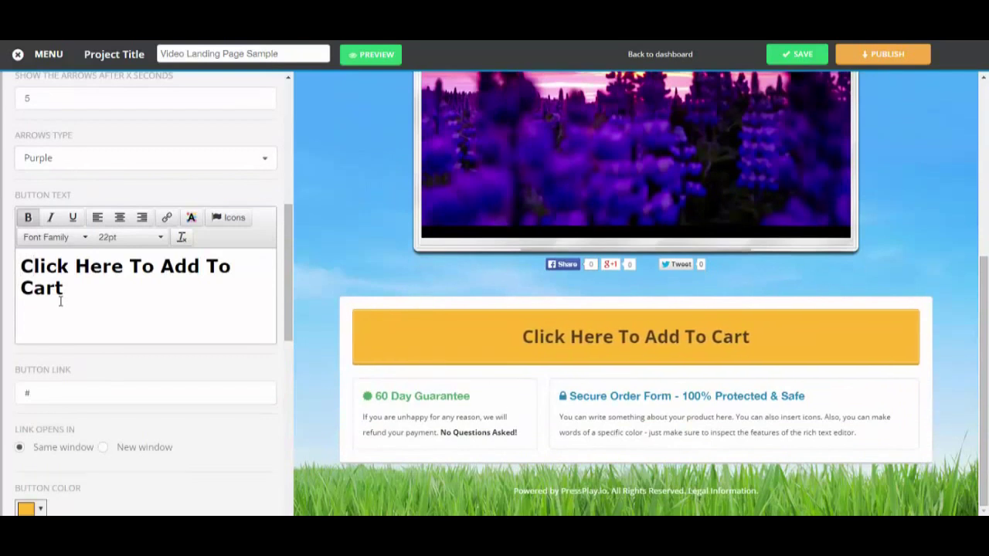
{"action": "left_click_drag", "start_coordinate": [34, 267], "coordinate": [62, 287]}
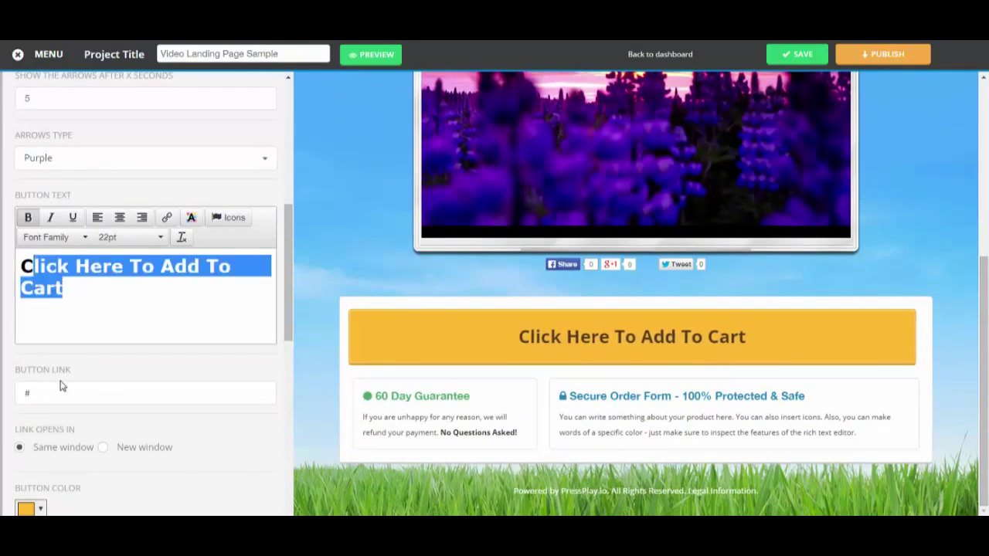
{"action": "type", "text": "Buy Now"}
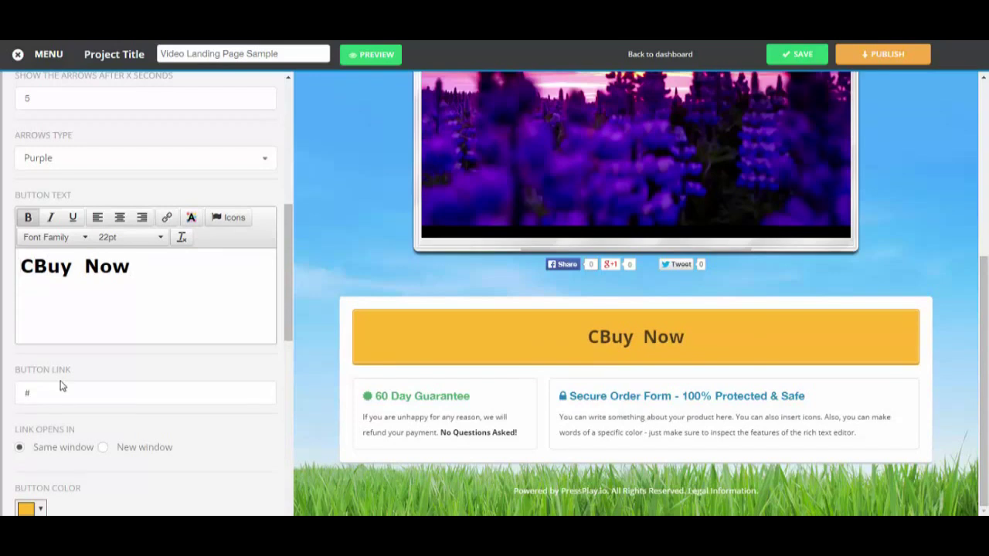
{"action": "key", "text": "BackSpace"}
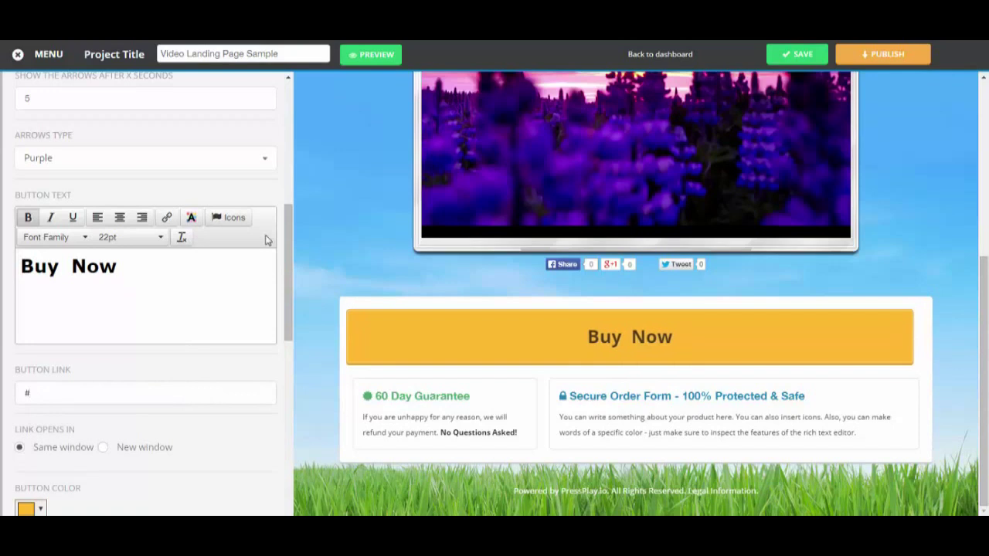
Step: Try a blue button color, #2009e8, for the sales button
{"action": "scroll", "coordinate": [287, 312], "scroll_direction": "down", "scroll_amount": 3}
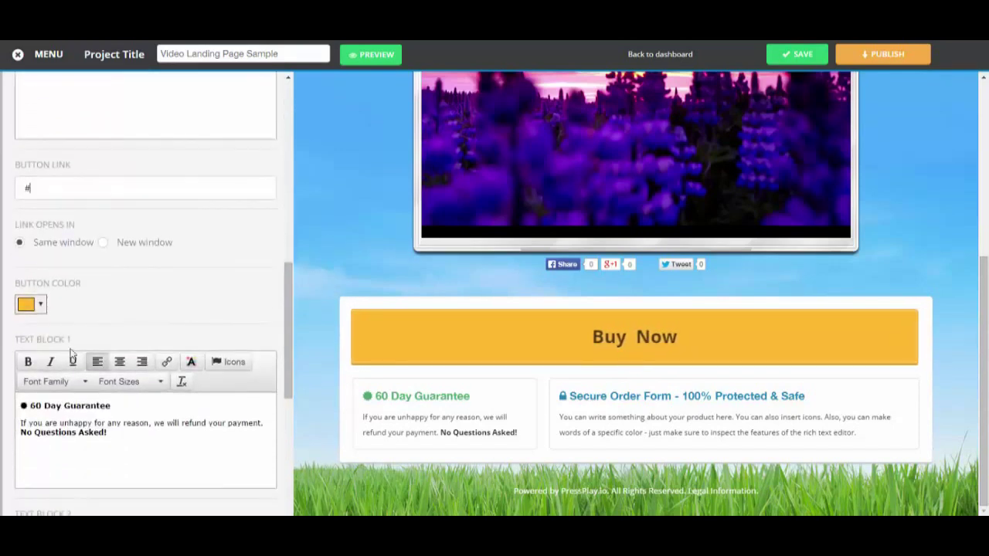
{"action": "left_click", "coordinate": [37, 306]}
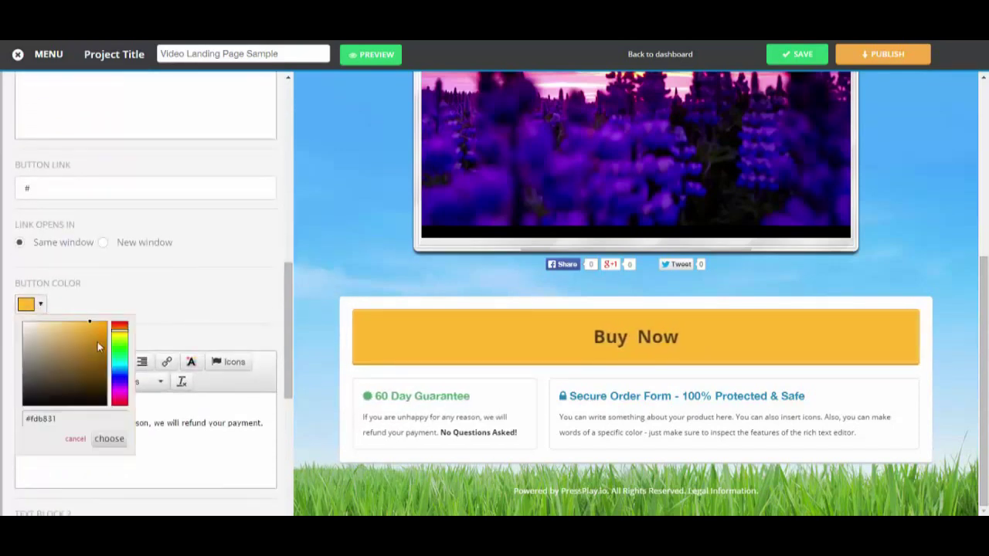
{"action": "left_click", "coordinate": [33, 377]}
{"action": "left_click", "coordinate": [120, 379]}
{"action": "left_click", "coordinate": [103, 331]}
{"action": "left_click", "coordinate": [112, 440]}
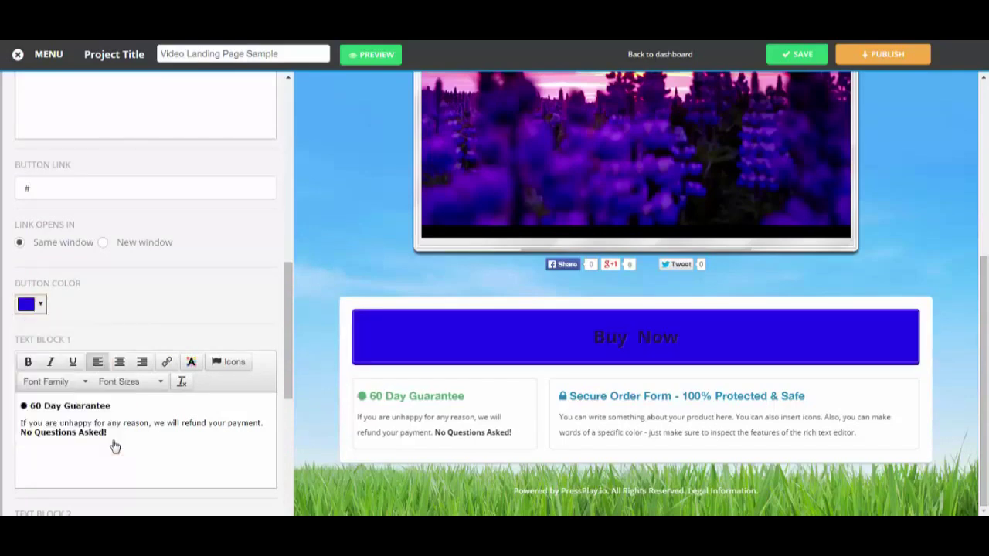
Step: Set the sales button color to yellow, #fbe907
{"action": "left_click", "coordinate": [40, 303]}
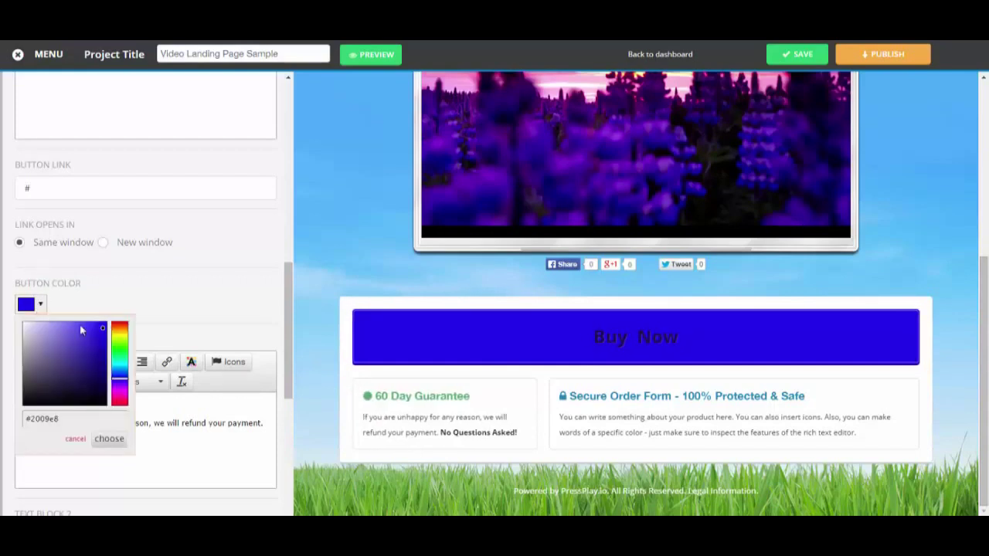
{"action": "left_click", "coordinate": [119, 336]}
{"action": "left_click", "coordinate": [105, 327]}
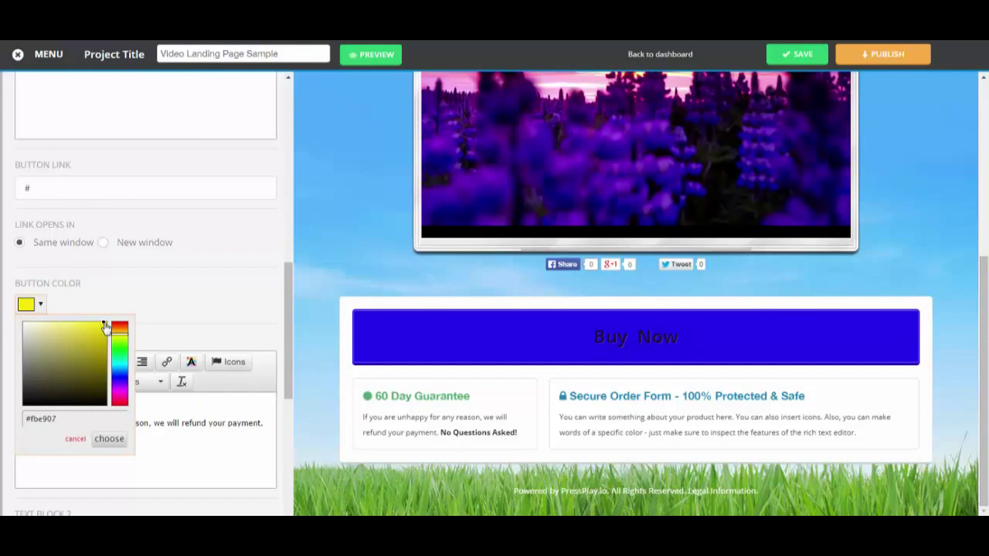
{"action": "left_click", "coordinate": [109, 439]}
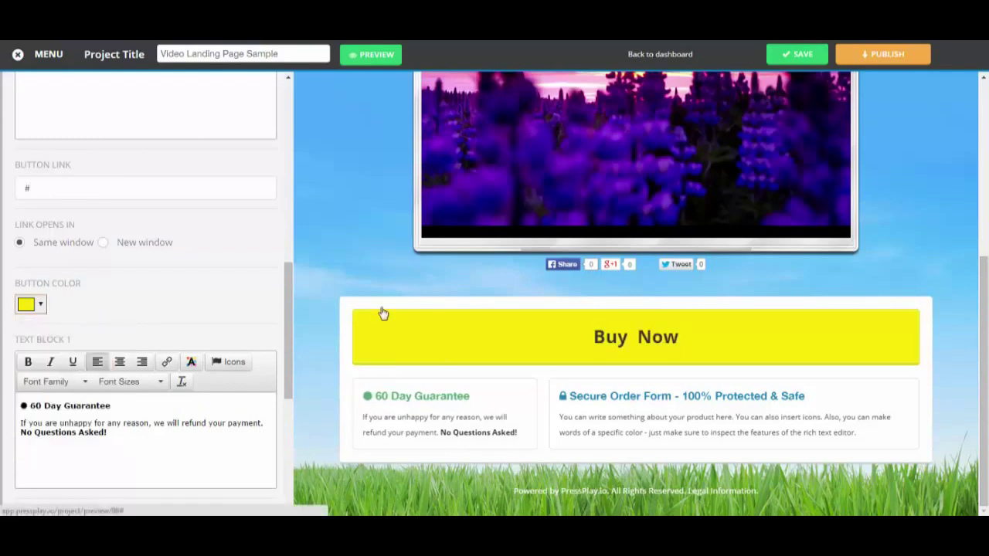
Step: Enable the timed delay for the Sales Area and collapse its settings
{"action": "double_click", "coordinate": [296, 301]}
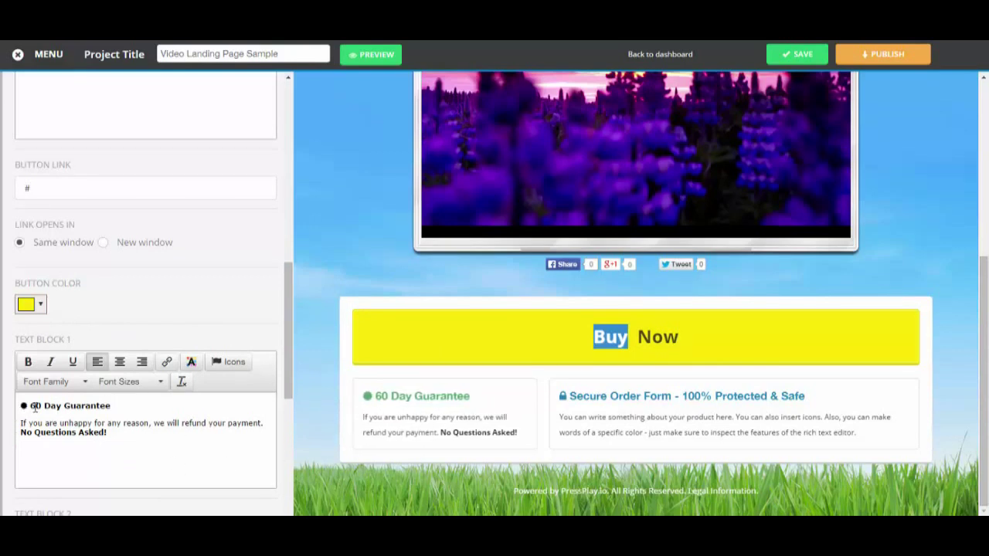
{"action": "left_click_drag", "start_coordinate": [286, 305], "coordinate": [283, 417]}
{"action": "left_click", "coordinate": [33, 271]}
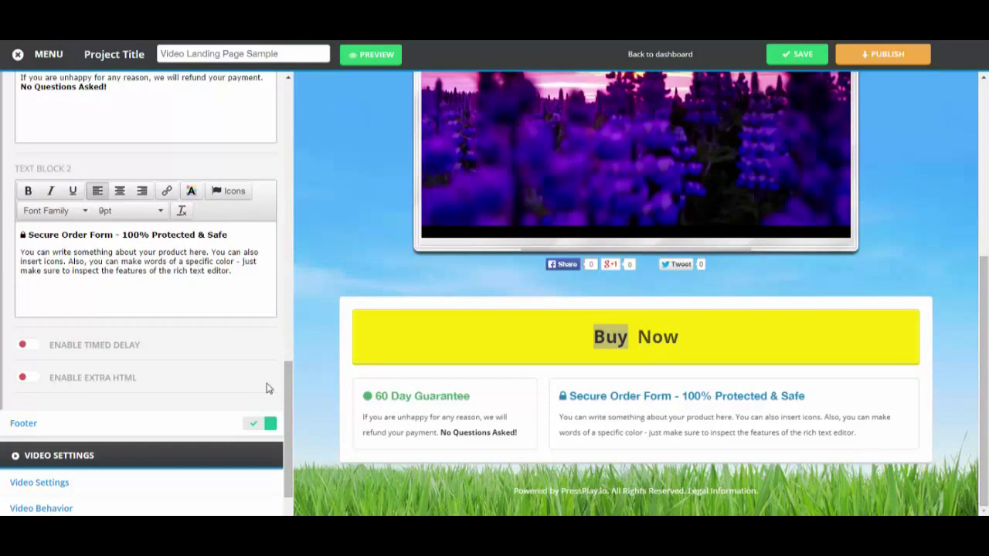
{"action": "scroll", "coordinate": [106, 220], "scroll_direction": "down", "scroll_amount": 2}
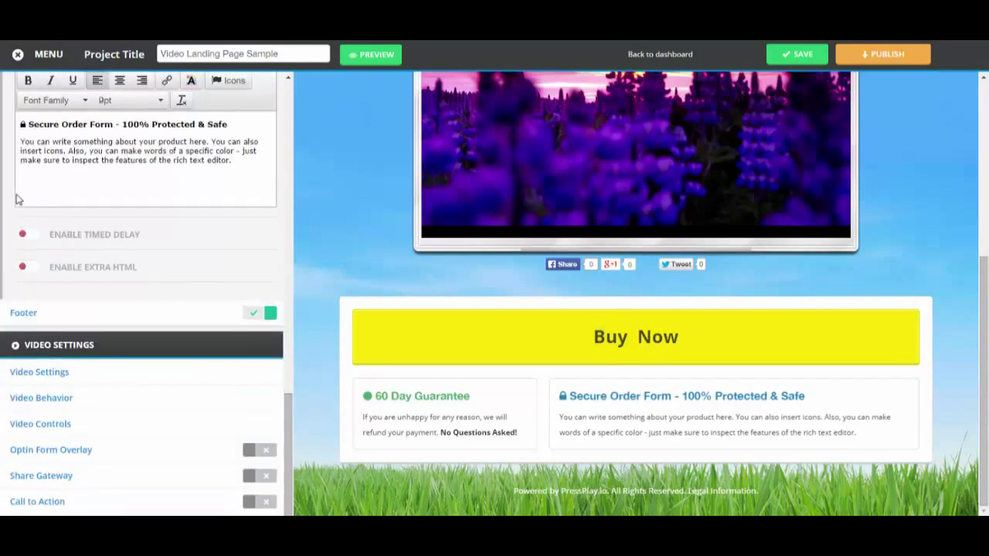
{"action": "left_click", "coordinate": [75, 242]}
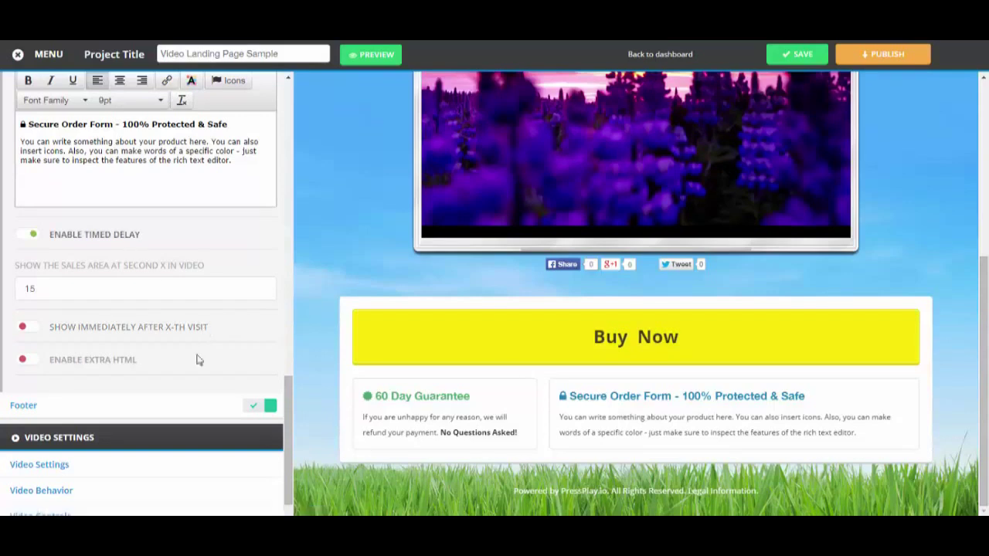
{"action": "left_click_drag", "start_coordinate": [289, 393], "coordinate": [284, 113]}
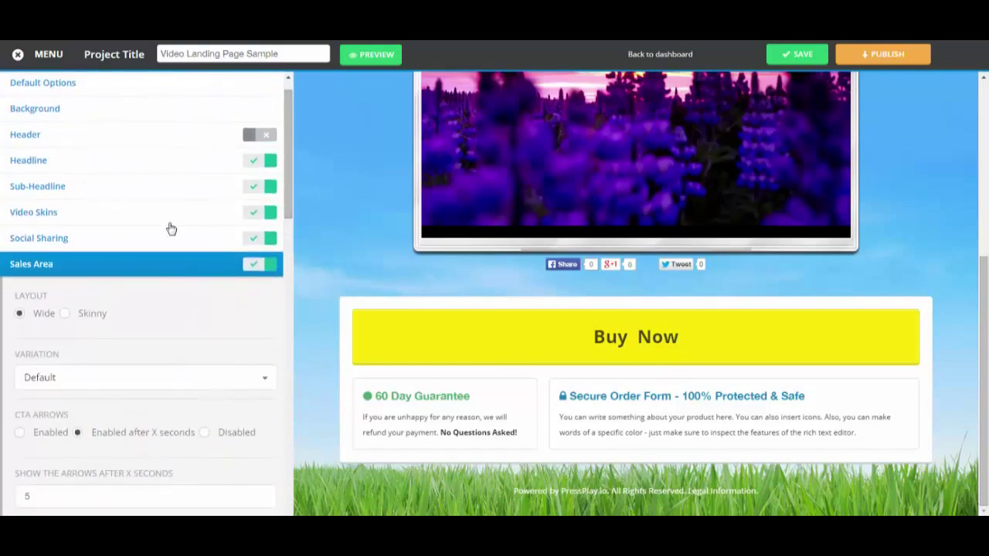
{"action": "left_click", "coordinate": [34, 265]}
{"action": "left_click", "coordinate": [39, 349]}
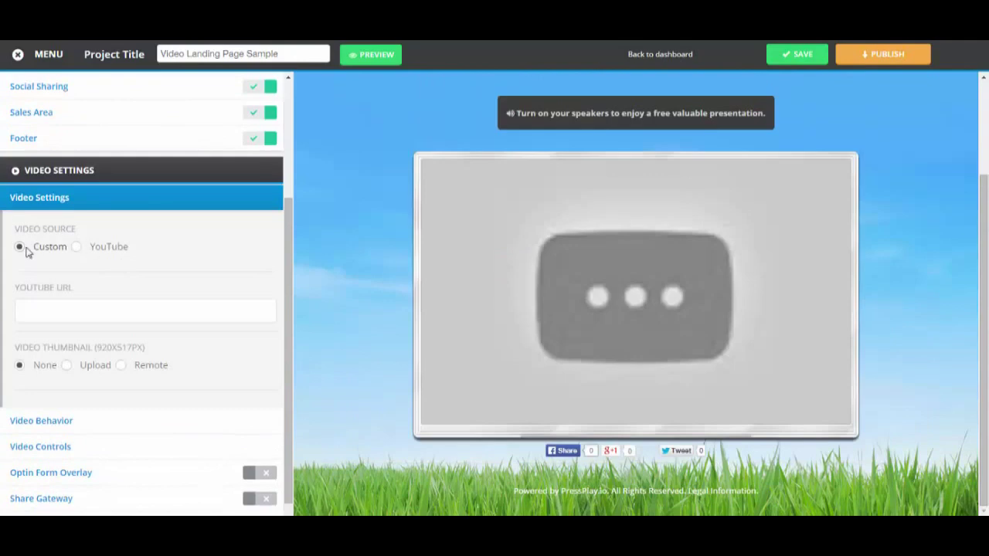
{"action": "left_click", "coordinate": [75, 248]}
{"action": "right_click", "coordinate": [80, 310]}
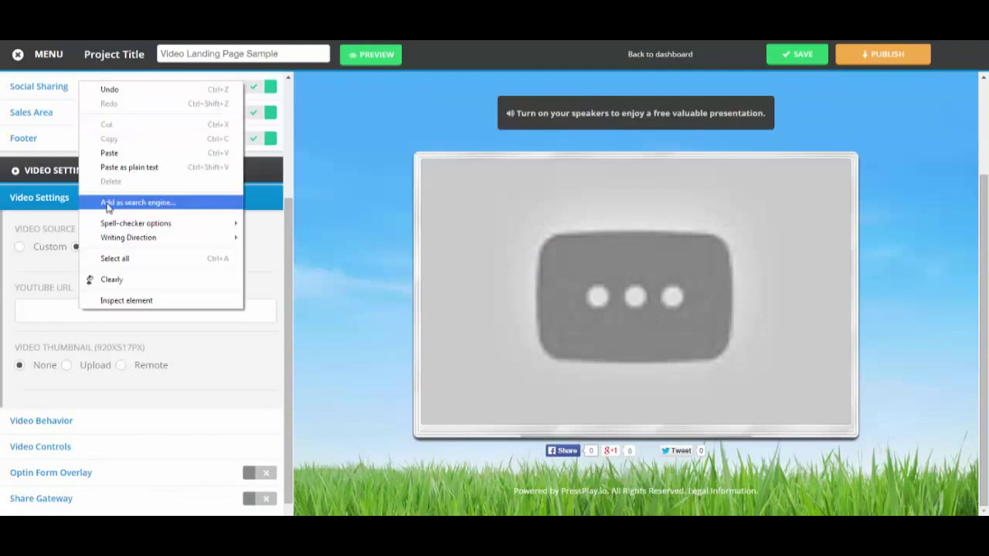
{"action": "left_click", "coordinate": [106, 151]}
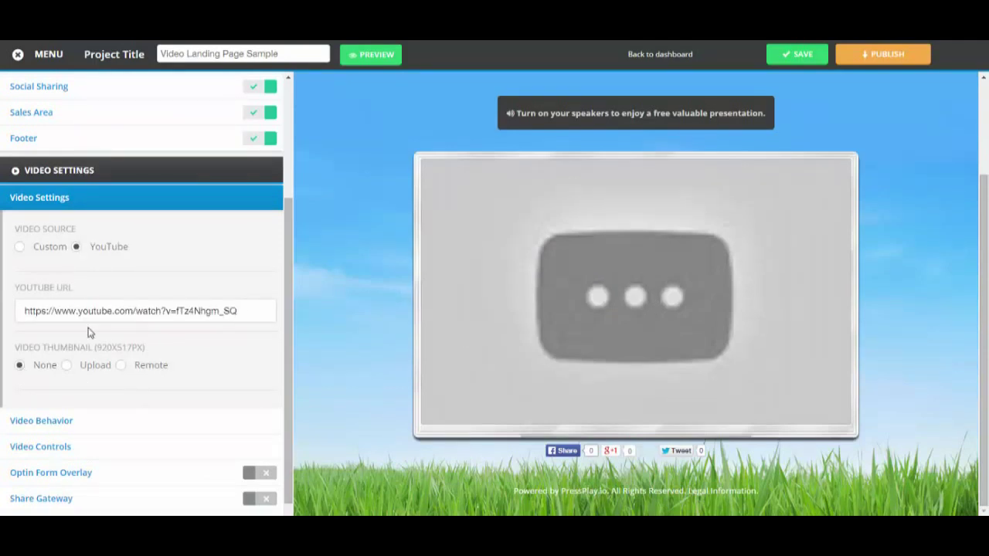
{"action": "left_click", "coordinate": [807, 59]}
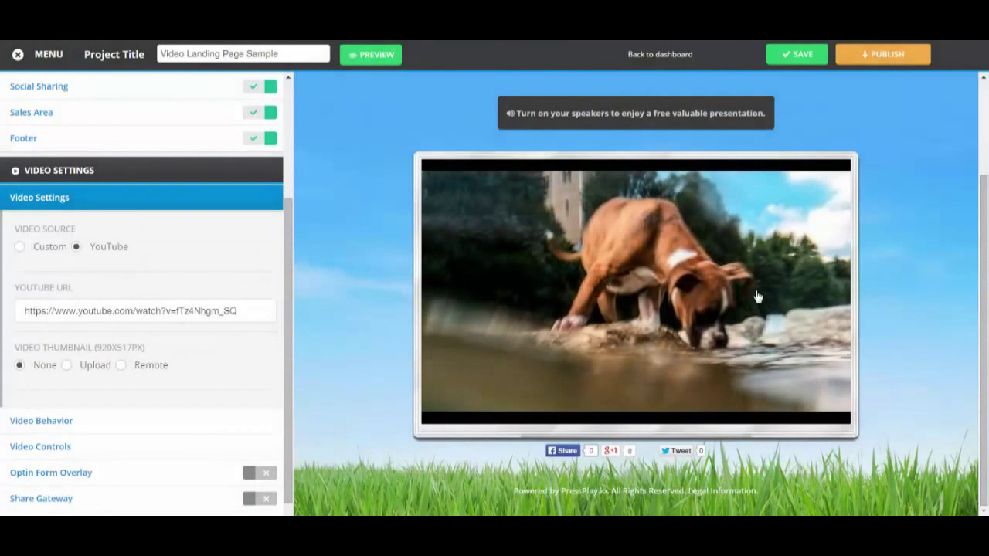
Step: Try the Upload option for the video thumbnail and return it to None
{"action": "left_click_drag", "start_coordinate": [287, 225], "coordinate": [292, 290]}
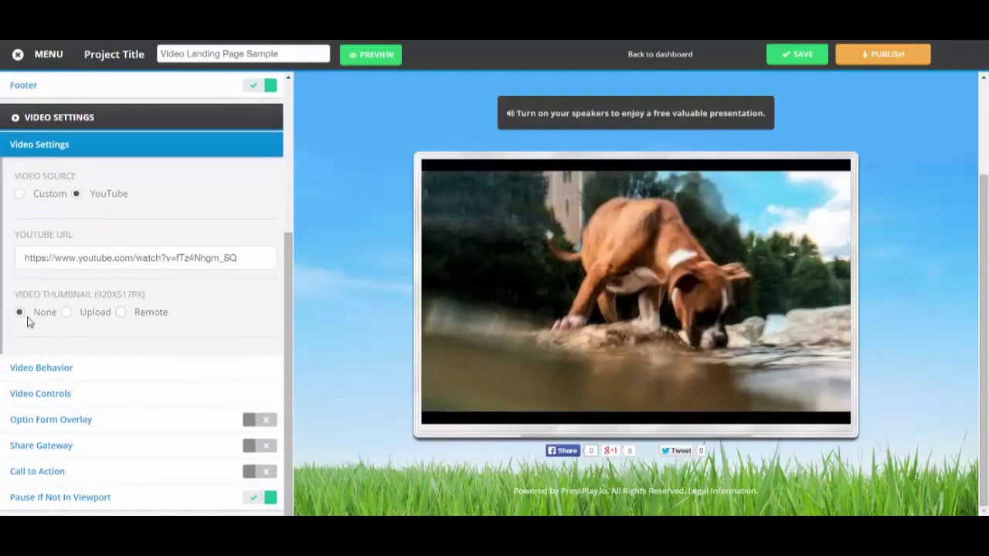
{"action": "left_click", "coordinate": [67, 312]}
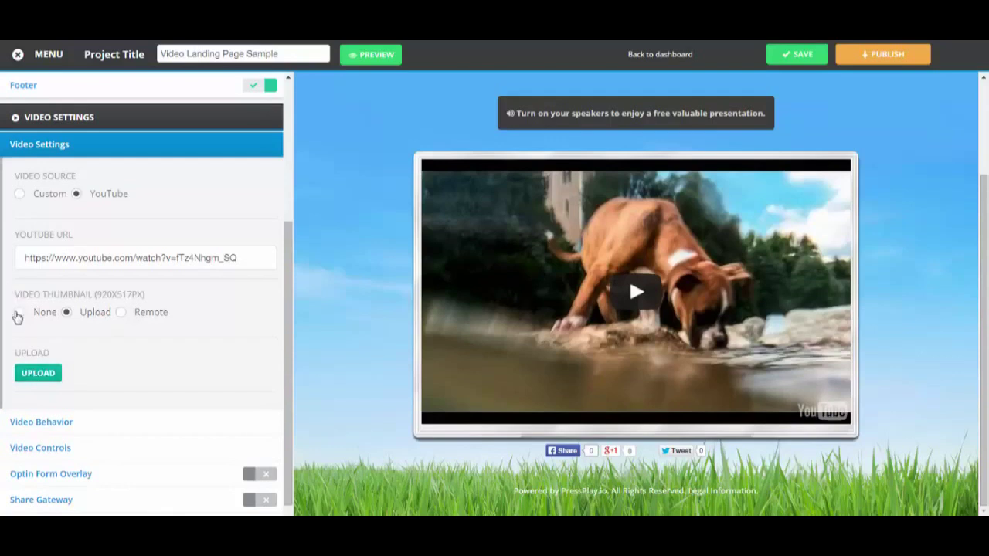
{"action": "left_click", "coordinate": [19, 313]}
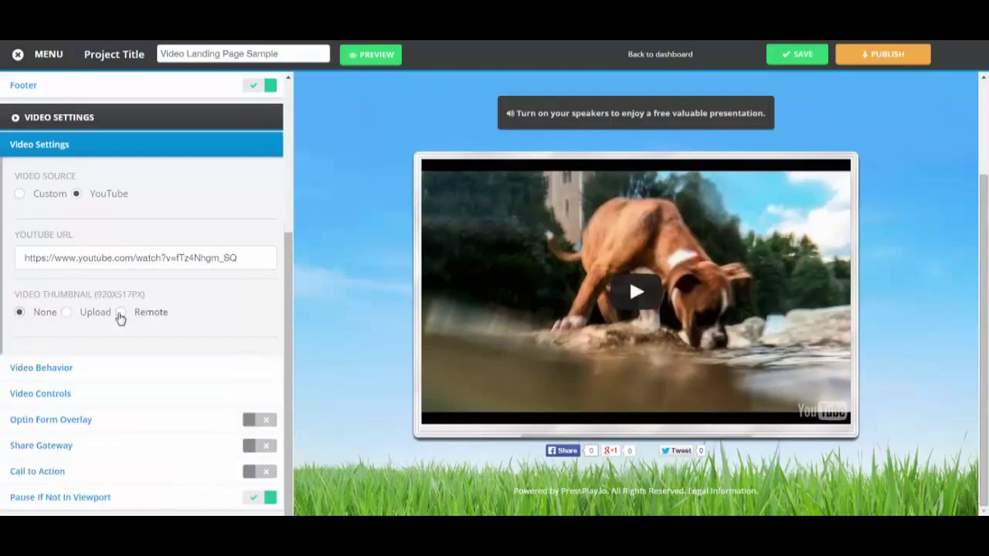
Step: Try the Remote option for the video thumbnail, then set it back to None and collapse Video Settings
{"action": "left_click", "coordinate": [121, 313]}
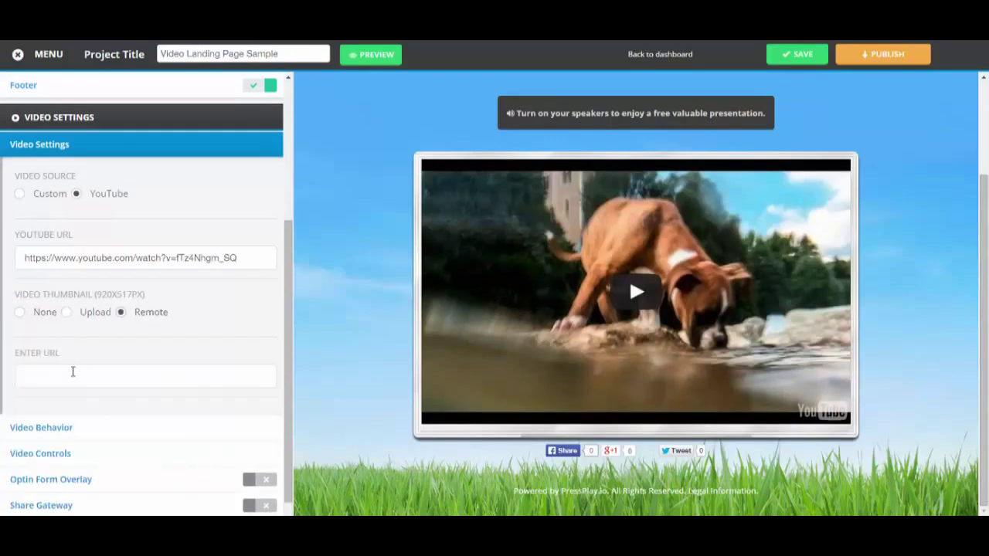
{"action": "left_click", "coordinate": [20, 312]}
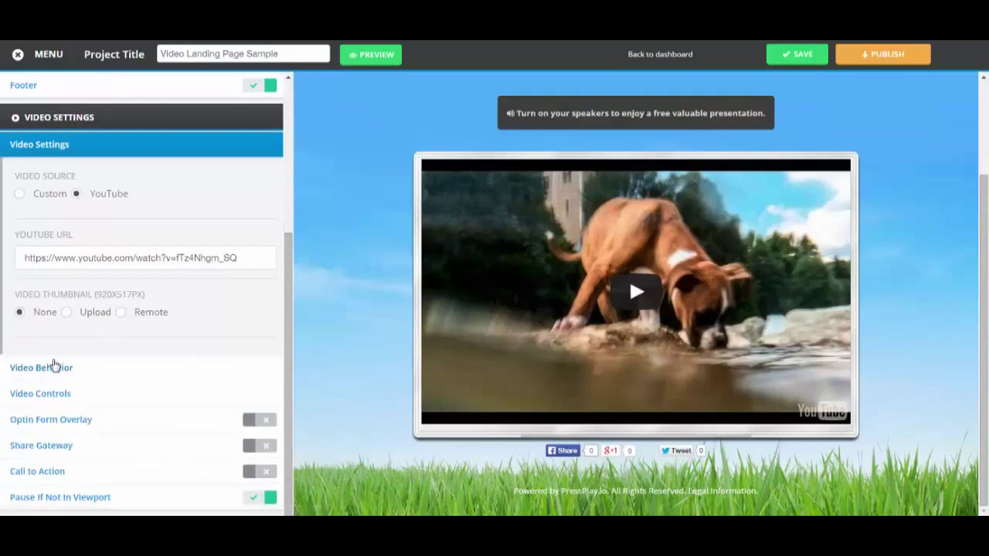
{"action": "left_click", "coordinate": [70, 147]}
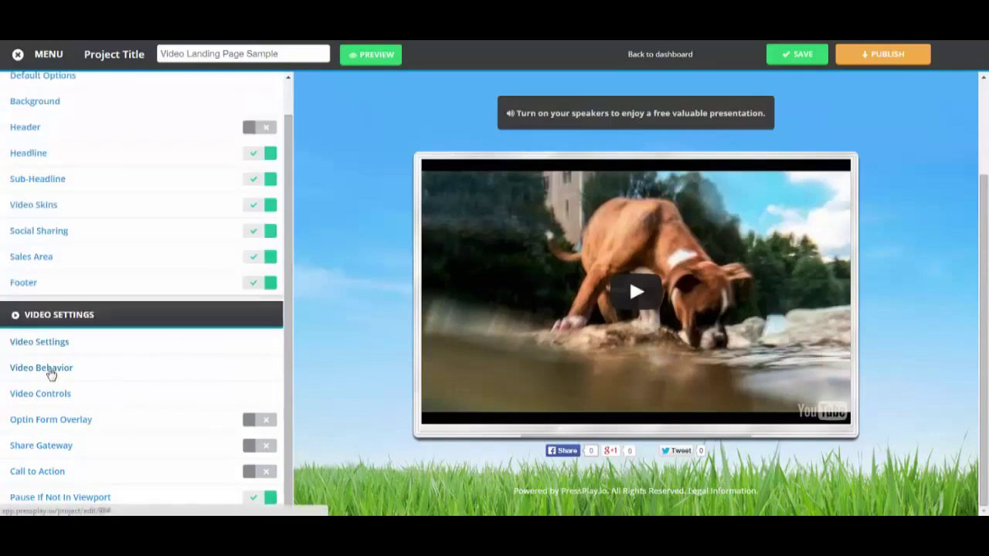
Step: Enable Auto Start on Page Load in the Video Behavior settings
{"action": "left_click", "coordinate": [49, 369]}
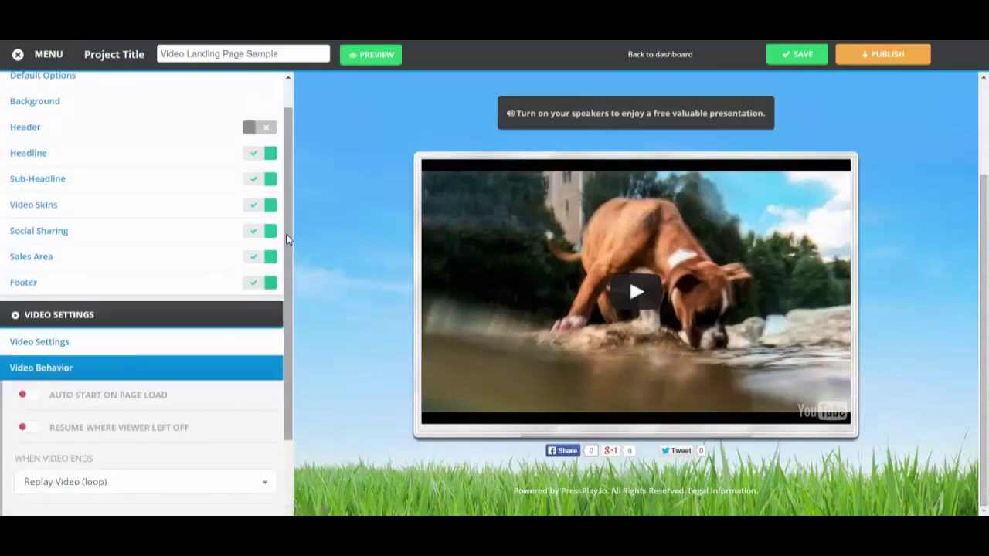
{"action": "scroll", "coordinate": [286, 294], "scroll_direction": "down", "scroll_amount": 1}
{"action": "scroll", "coordinate": [287, 294], "scroll_direction": "down", "scroll_amount": 2}
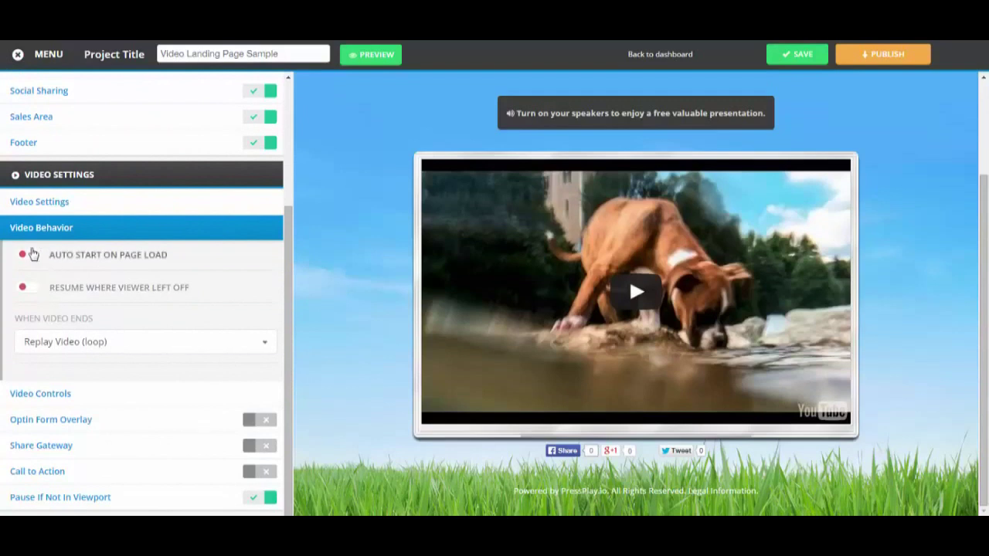
{"action": "left_click", "coordinate": [38, 262]}
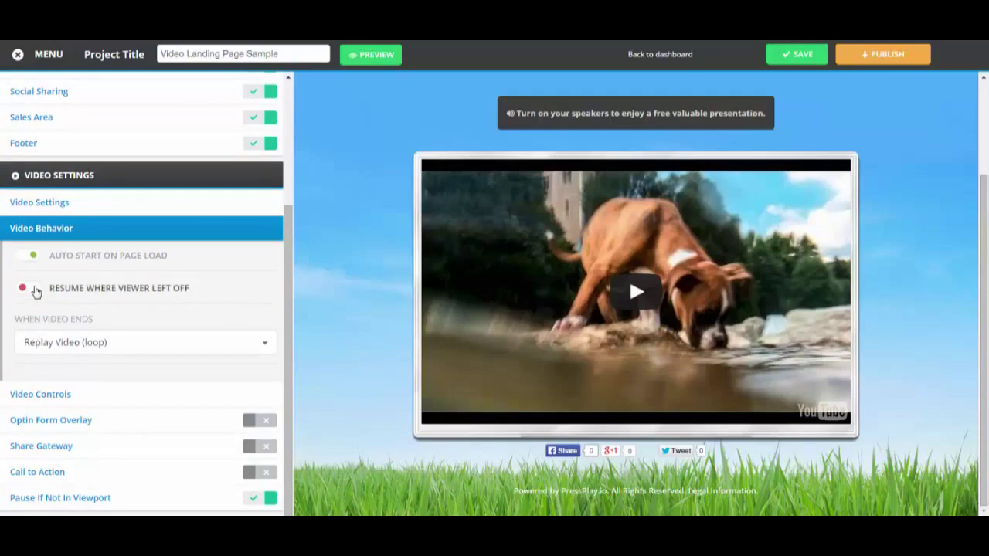
Step: Try Resume Where Viewer Left Off, switch it back off, and check the When Video Ends options while keeping Replay Video (loop)
{"action": "left_click", "coordinate": [34, 289]}
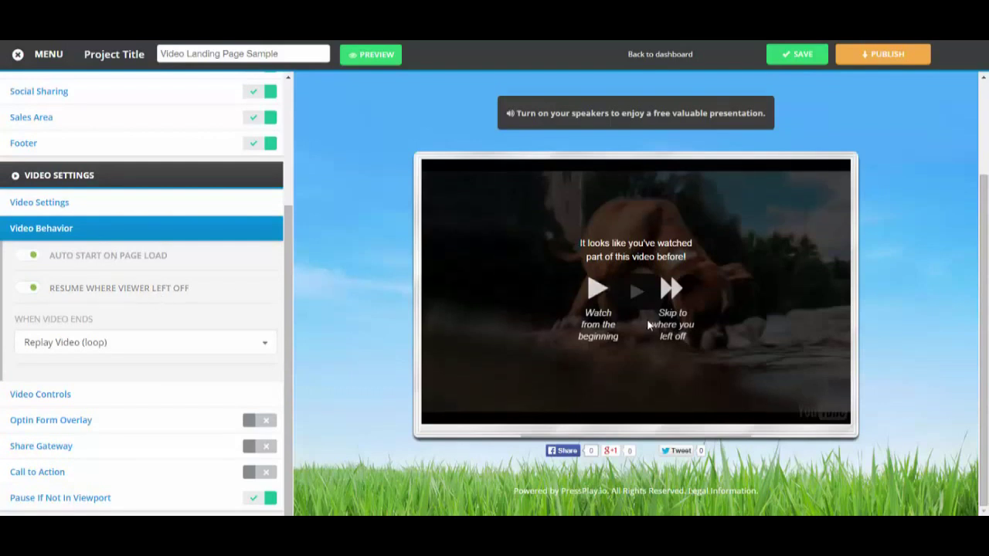
{"action": "left_click", "coordinate": [23, 288]}
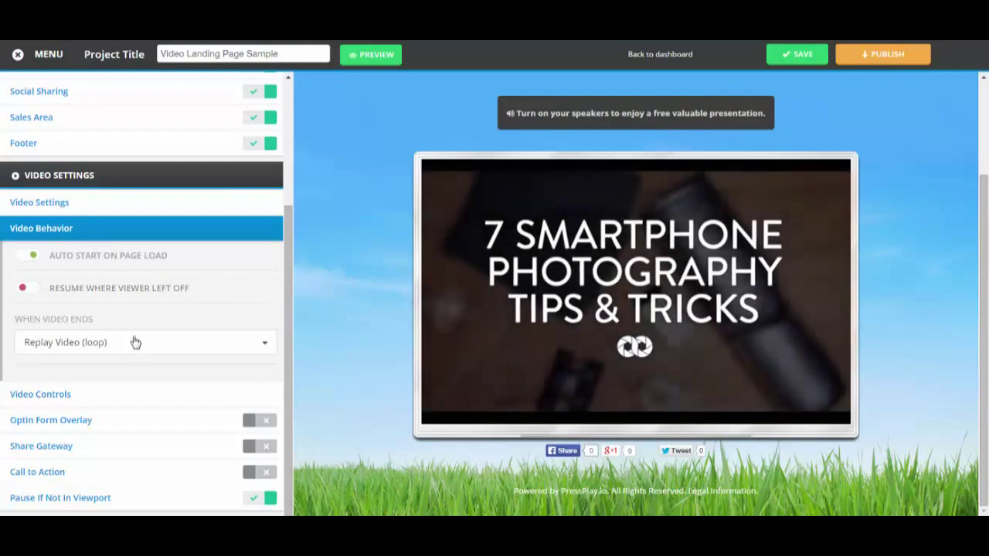
{"action": "left_click", "coordinate": [582, 338]}
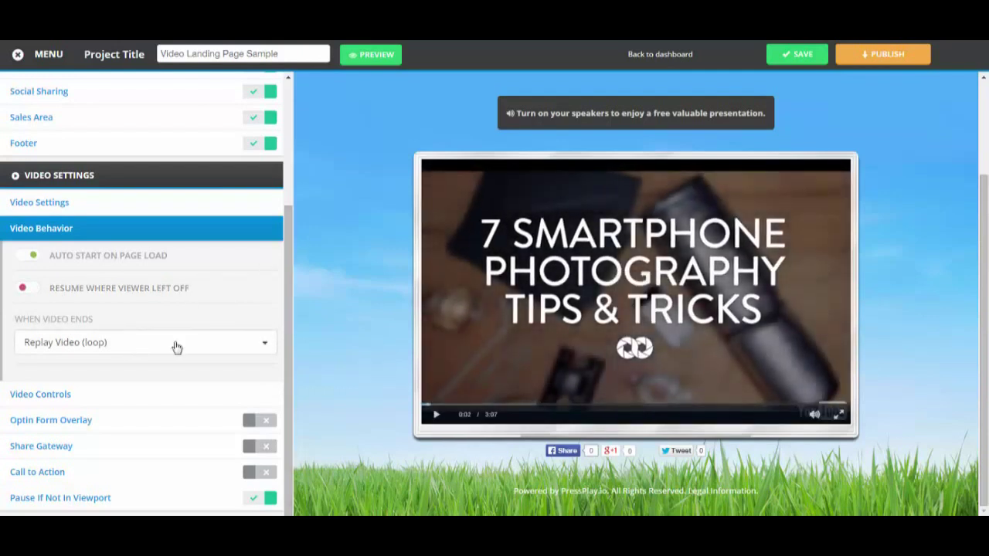
{"action": "left_click", "coordinate": [37, 349]}
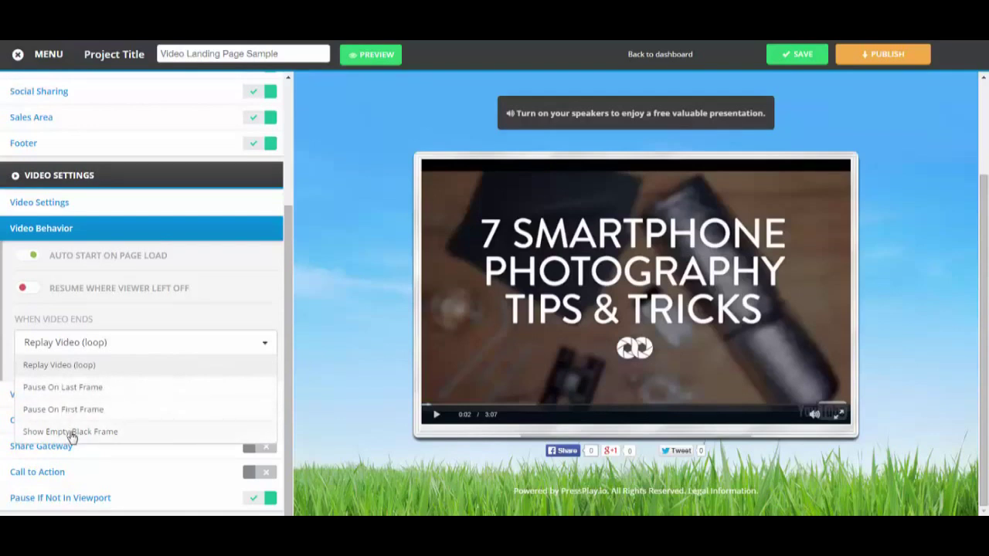
{"action": "left_click", "coordinate": [49, 345]}
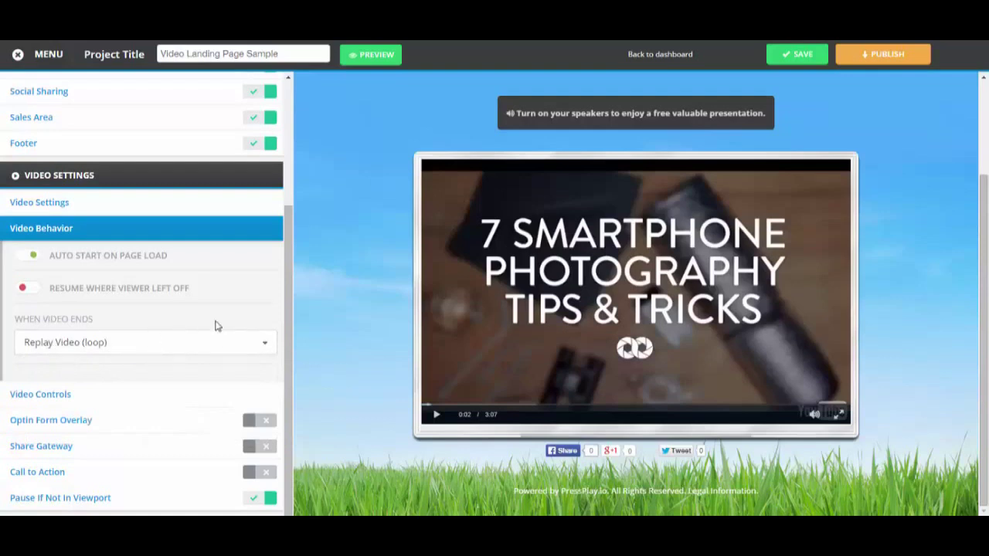
Step: In Video Controls, turn off the control bar, control bar play button, progress bar, mute volume toggle and full screen toggle
{"action": "left_click", "coordinate": [176, 393]}
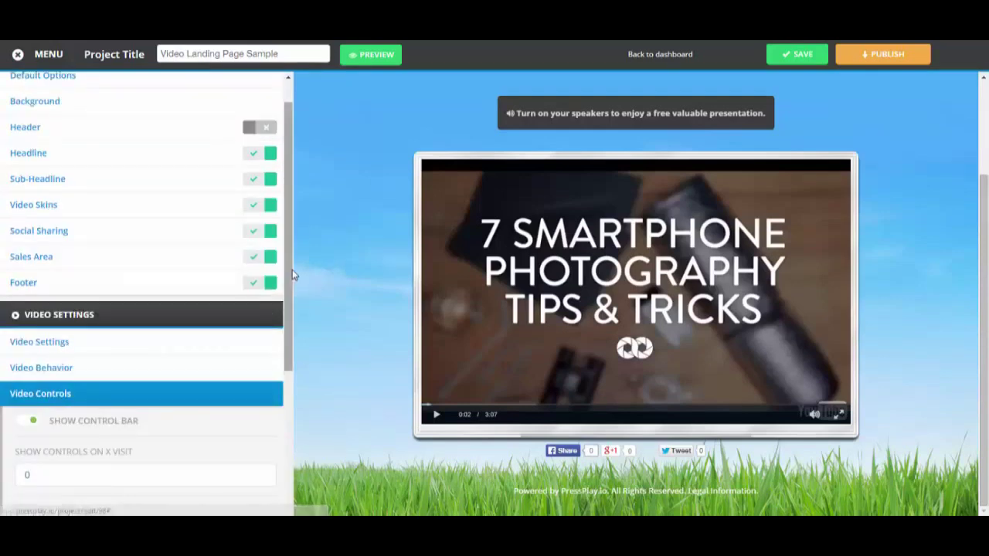
{"action": "scroll", "coordinate": [292, 270], "scroll_direction": "down", "scroll_amount": 3}
{"action": "scroll", "coordinate": [294, 383], "scroll_direction": "down", "scroll_amount": 3}
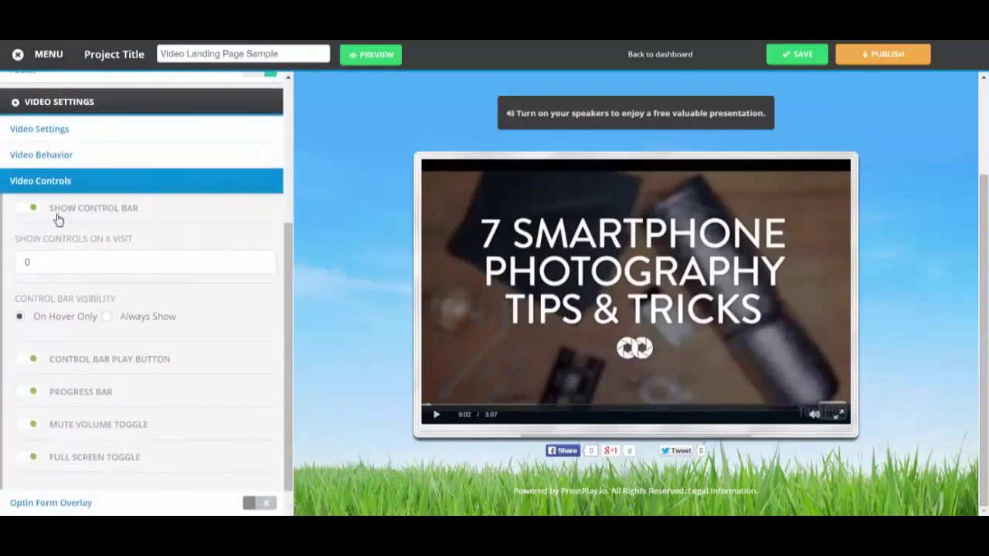
{"action": "left_click", "coordinate": [19, 208]}
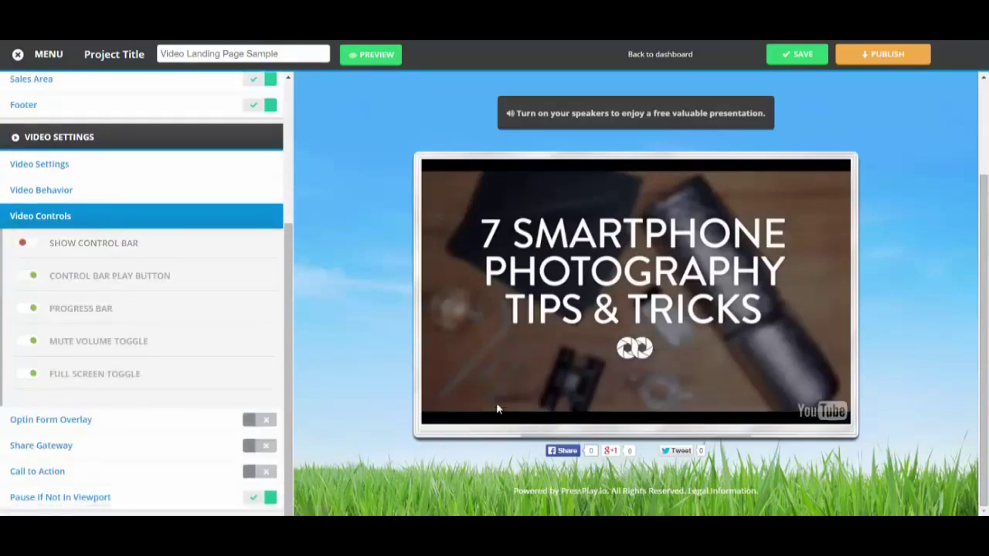
{"action": "left_click", "coordinate": [23, 277]}
{"action": "left_click", "coordinate": [21, 310]}
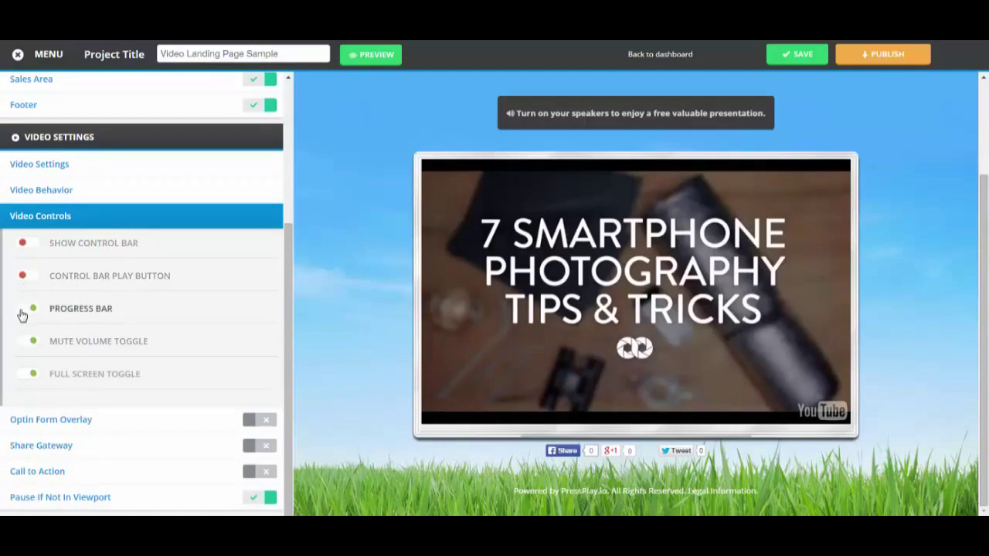
{"action": "left_click", "coordinate": [22, 342]}
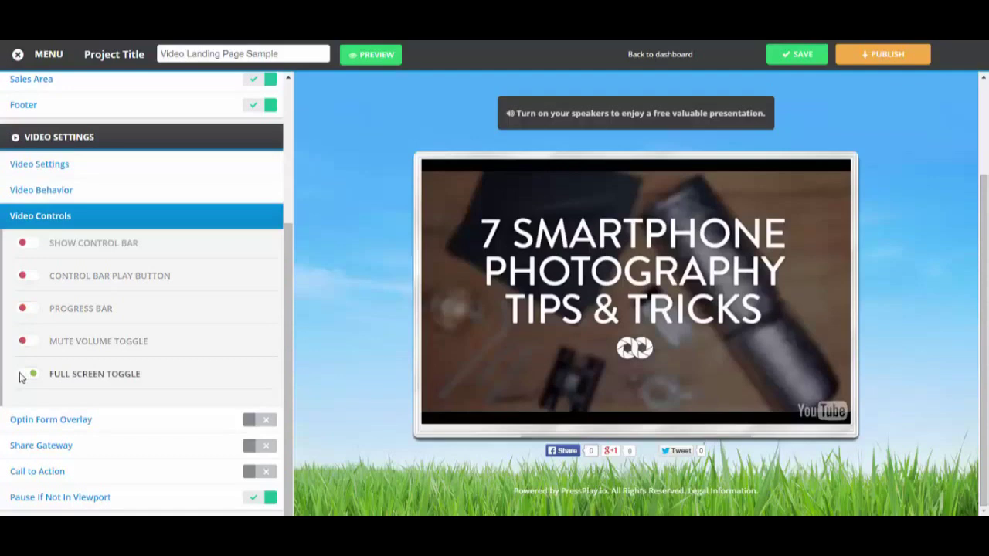
{"action": "left_click", "coordinate": [23, 375]}
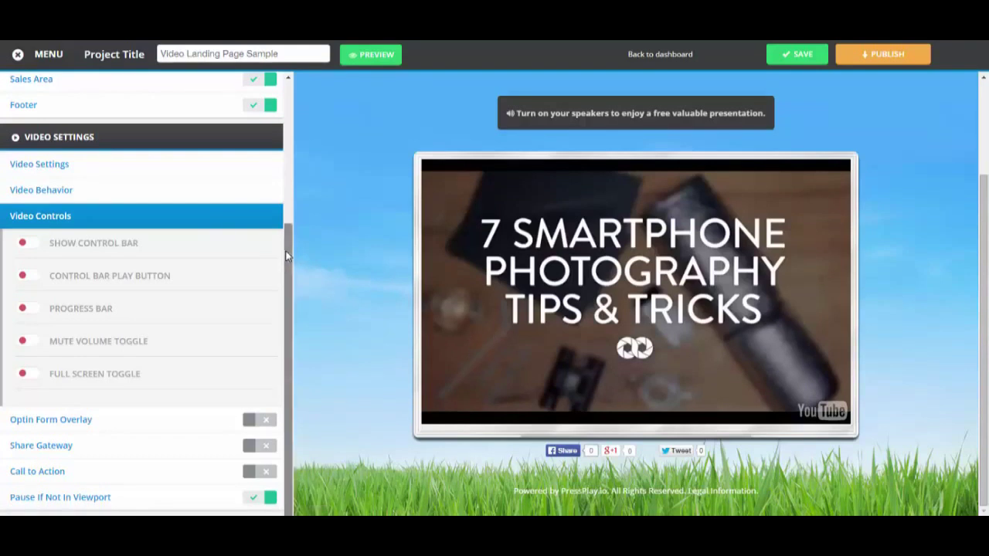
Step: Try disabling the skip button in the Optin Form Overlay settings and enable it again
{"action": "left_click", "coordinate": [26, 423]}
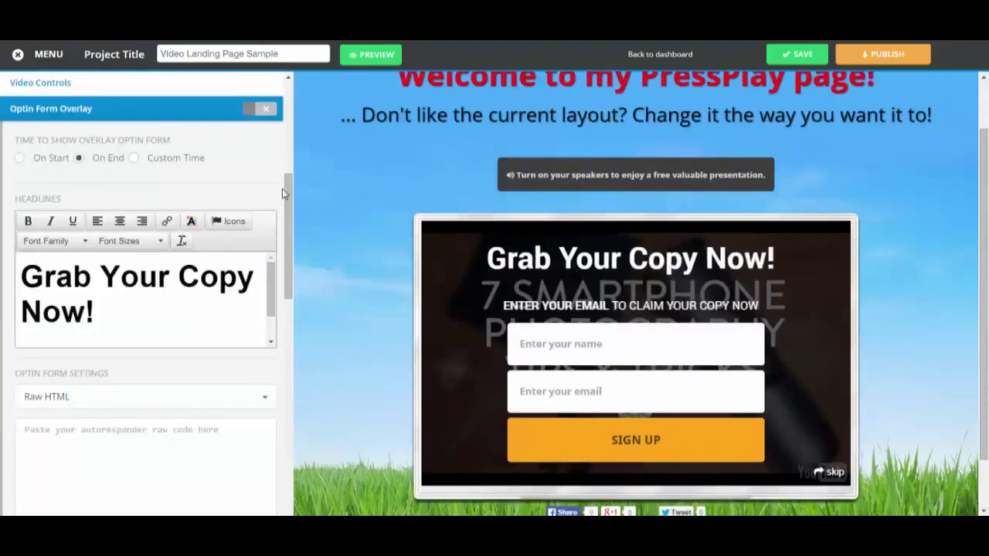
{"action": "left_click_drag", "start_coordinate": [285, 185], "coordinate": [281, 438]}
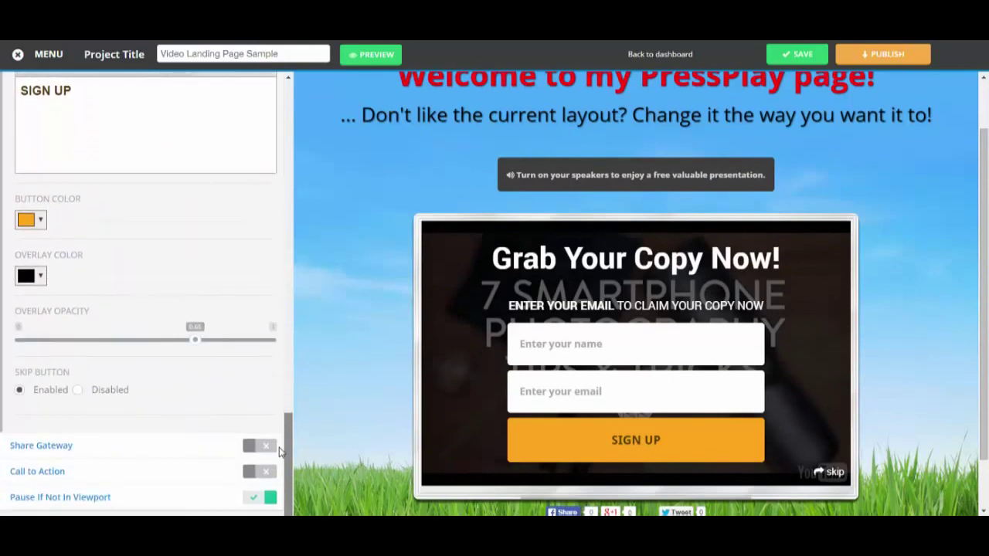
{"action": "left_click", "coordinate": [76, 391]}
{"action": "left_click_drag", "start_coordinate": [986, 183], "coordinate": [986, 276]}
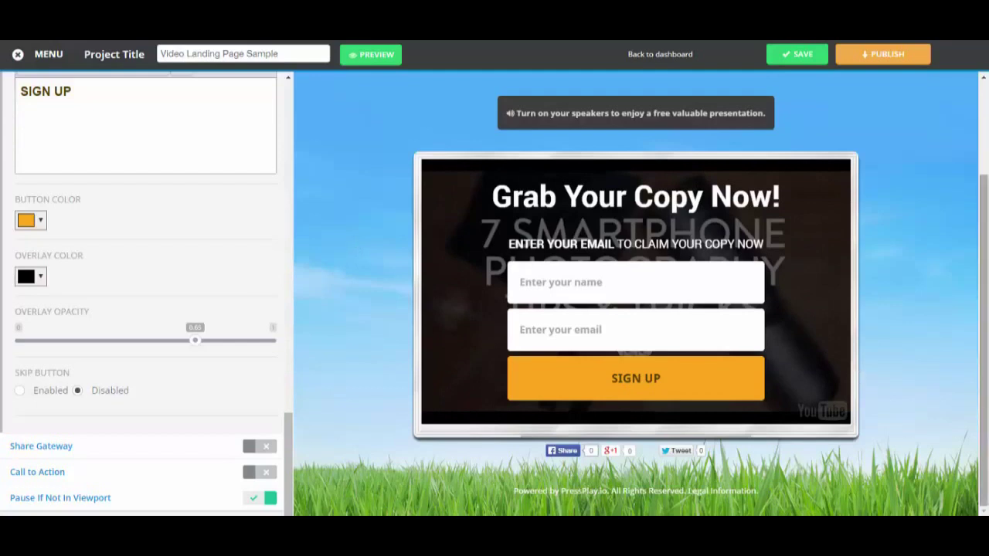
{"action": "scroll", "coordinate": [857, 387], "scroll_direction": "up", "scroll_amount": 3}
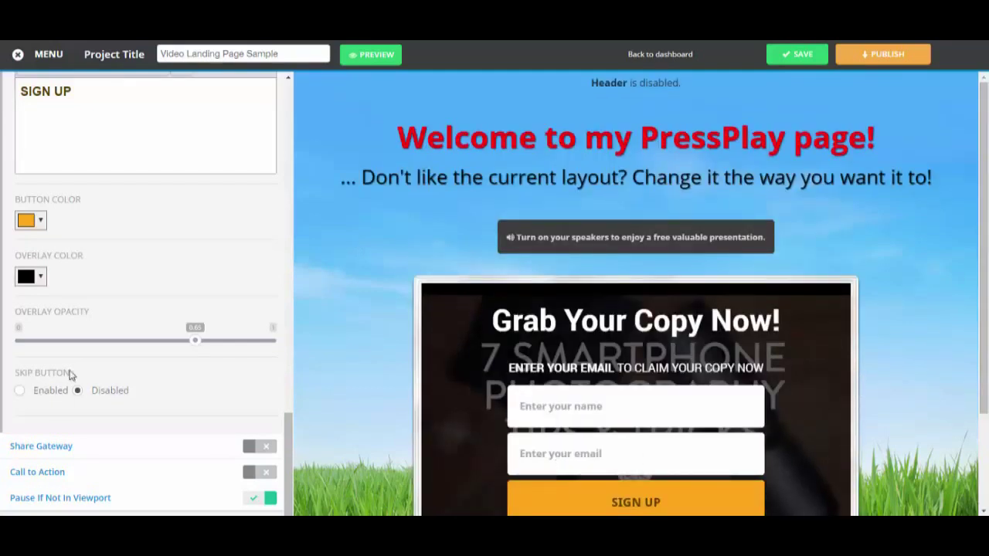
{"action": "left_click", "coordinate": [20, 391]}
{"action": "scroll", "coordinate": [585, 417], "scroll_direction": "down", "scroll_amount": 3}
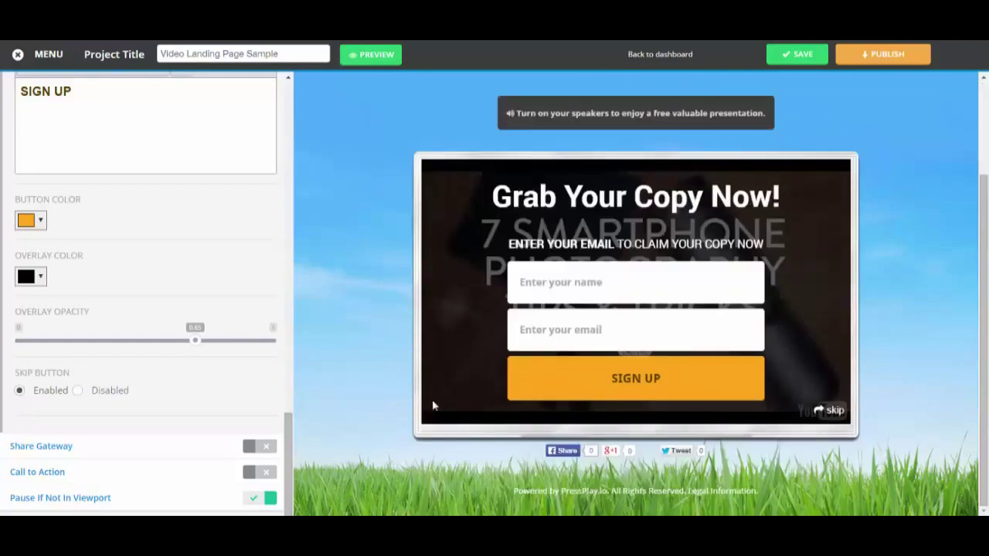
Step: Set the optin form overlay to show at Custom Time, try 20 seconds, clear the value and collapse the settings
{"action": "left_click_drag", "start_coordinate": [289, 422], "coordinate": [288, 224]}
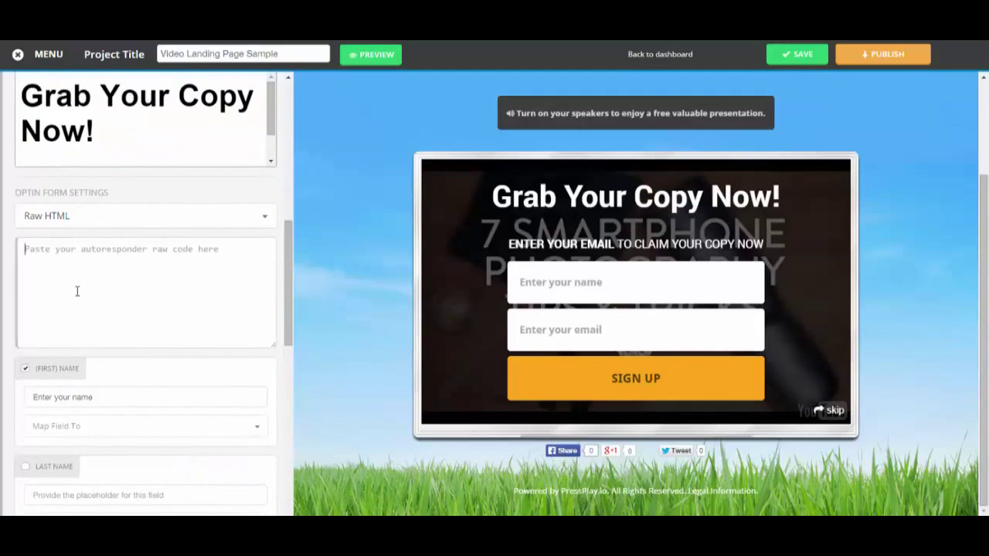
{"action": "scroll", "coordinate": [29, 232], "scroll_direction": "up", "scroll_amount": 3}
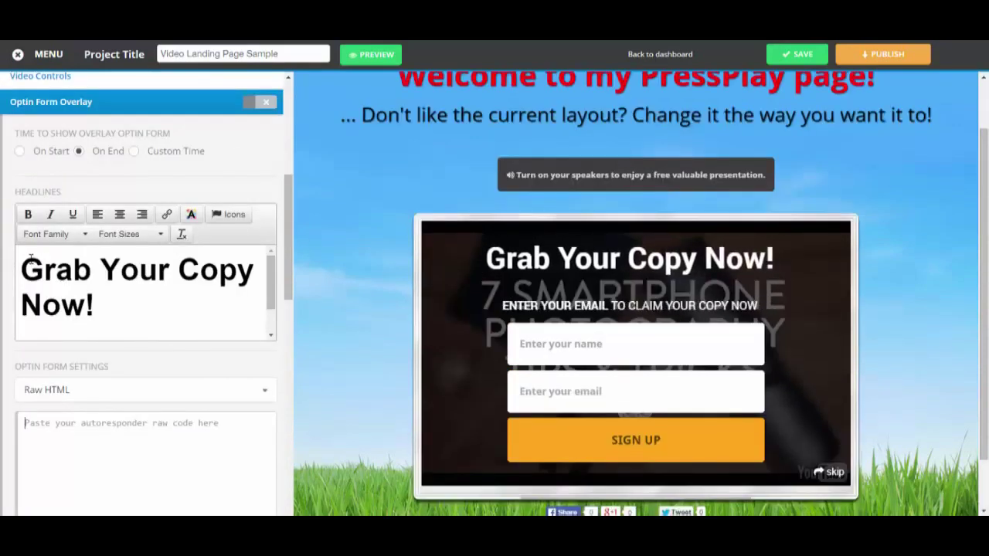
{"action": "scroll", "coordinate": [77, 293], "scroll_direction": "down", "scroll_amount": 3}
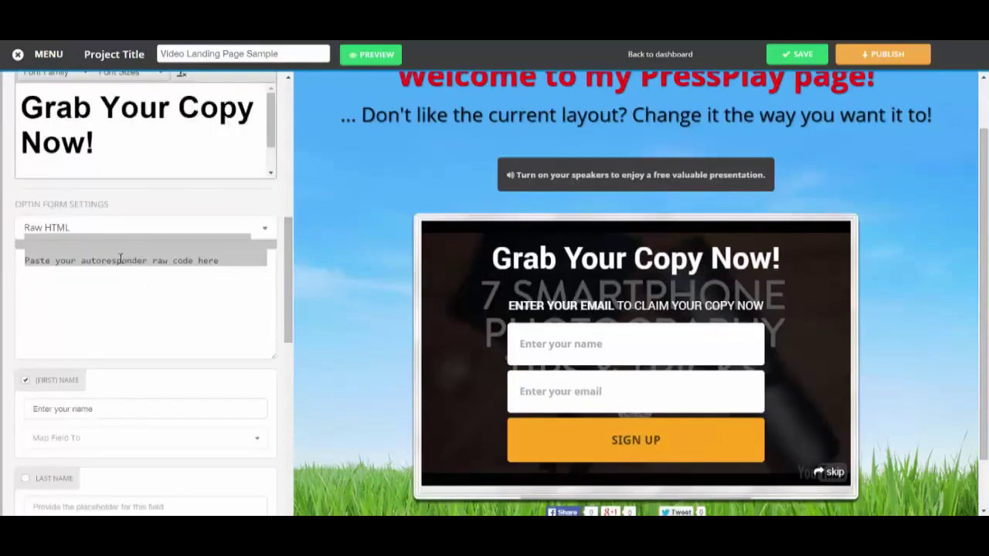
{"action": "left_click", "coordinate": [274, 272]}
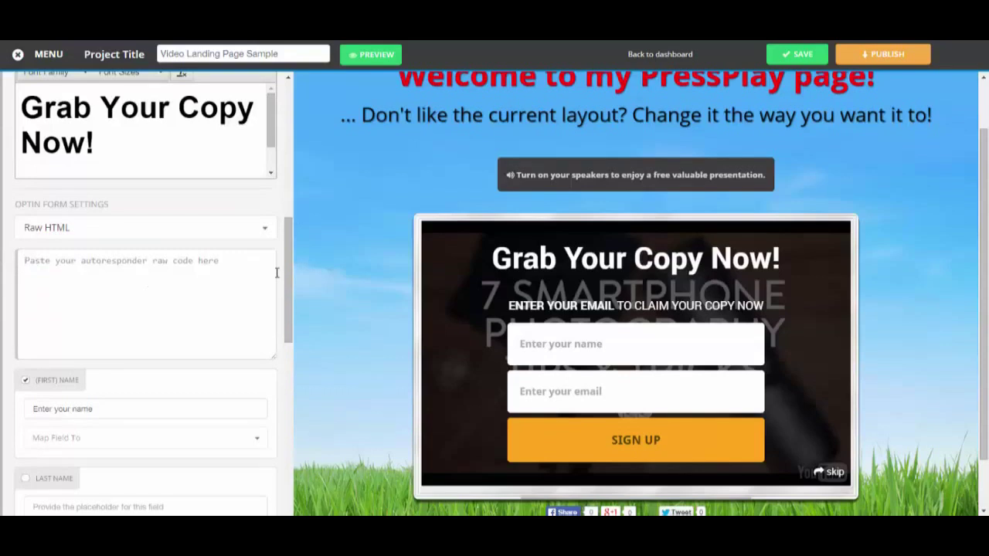
{"action": "scroll", "coordinate": [290, 232], "scroll_direction": "up", "scroll_amount": 5}
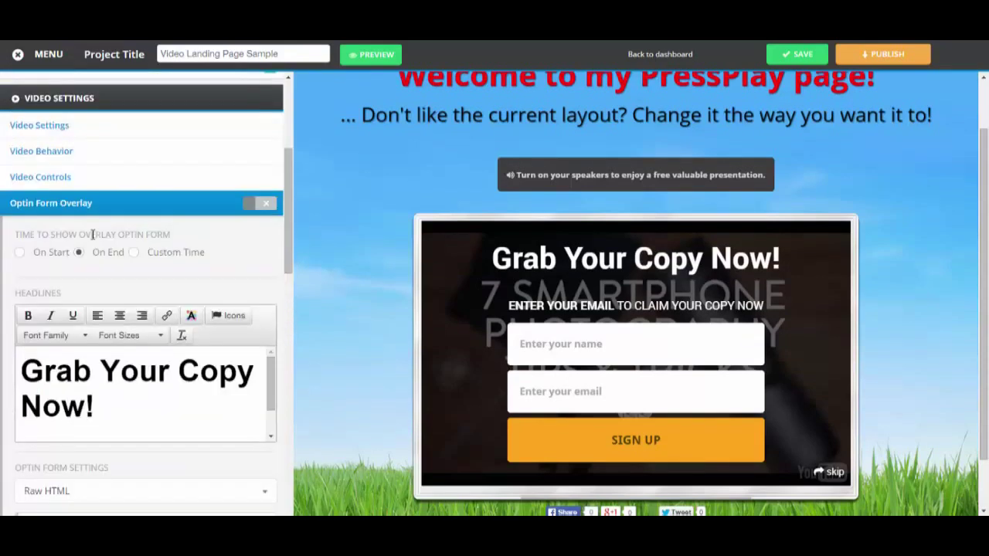
{"action": "left_click", "coordinate": [19, 253]}
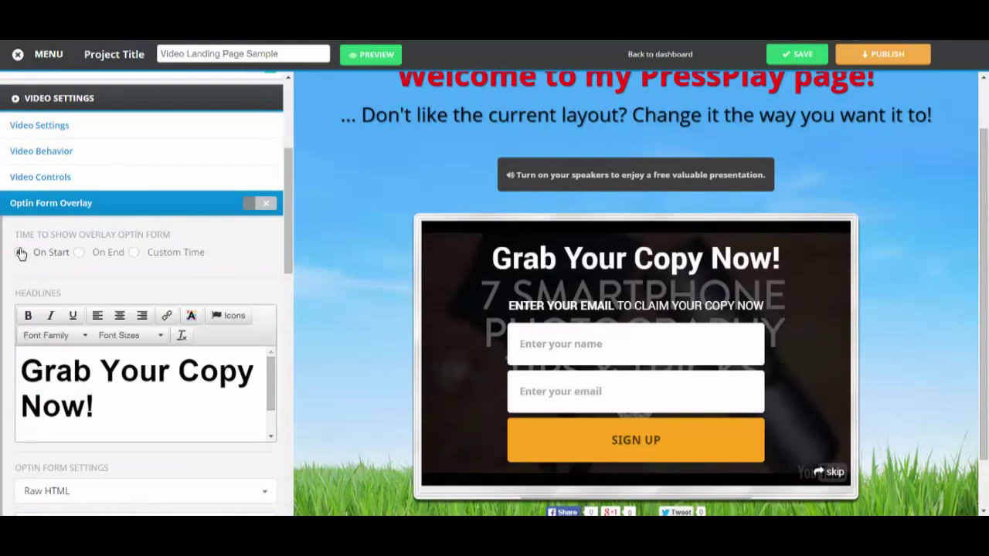
{"action": "left_click", "coordinate": [81, 253]}
{"action": "left_click", "coordinate": [135, 253]}
{"action": "left_click_drag", "start_coordinate": [58, 316], "coordinate": [2, 342]}
{"action": "key", "text": "BackSpace"}
{"action": "type", "text": "20"}
{"action": "key", "text": "BackSpace"}
{"action": "key", "text": "BackSpace"}
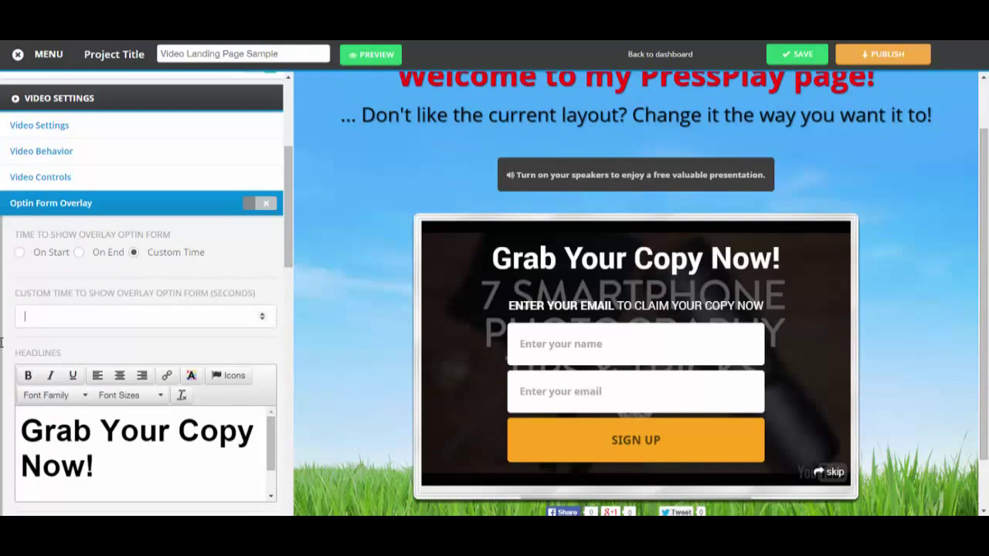
{"action": "left_click", "coordinate": [126, 203]}
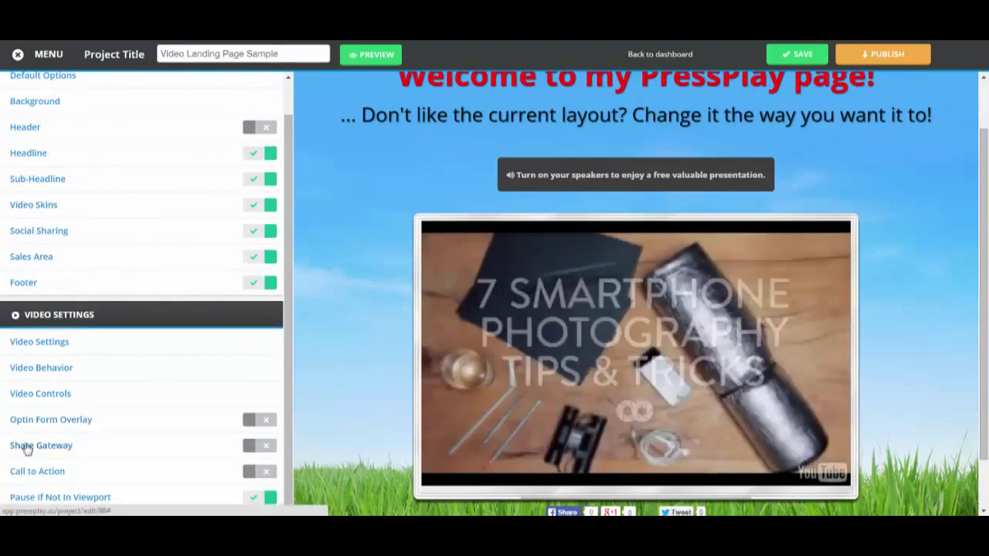
Step: Review the Share Gateway's display timing, information text, Facebook button designs and shared post fields
{"action": "left_click", "coordinate": [26, 447]}
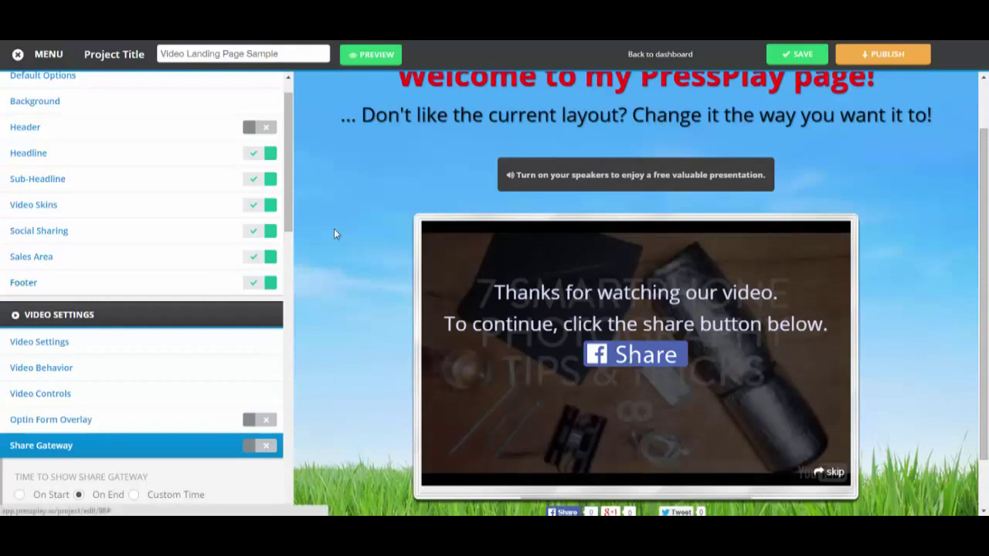
{"action": "scroll", "coordinate": [155, 209], "scroll_direction": "down", "scroll_amount": 4}
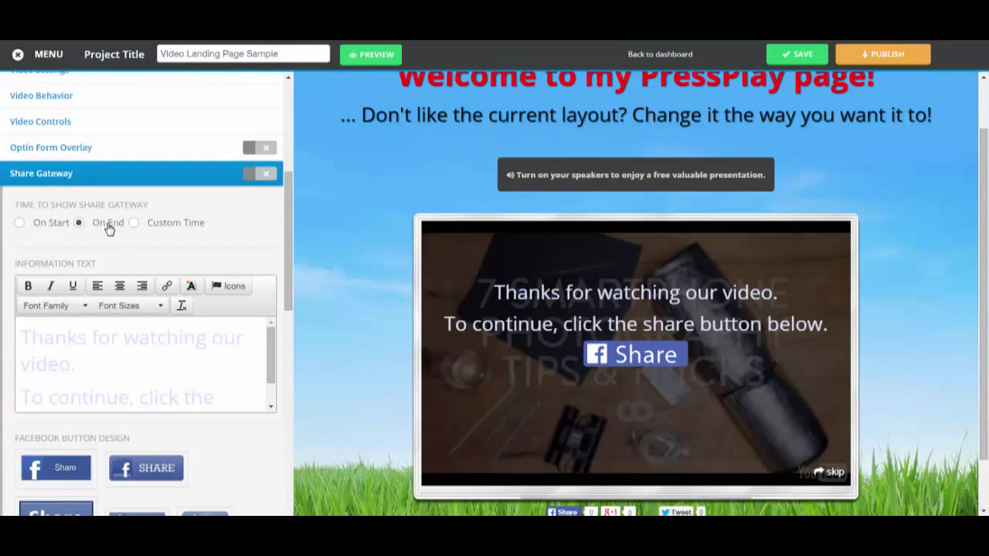
{"action": "scroll", "coordinate": [260, 333], "scroll_direction": "up", "scroll_amount": 1}
{"action": "left_click_drag", "start_coordinate": [285, 291], "coordinate": [285, 368]}
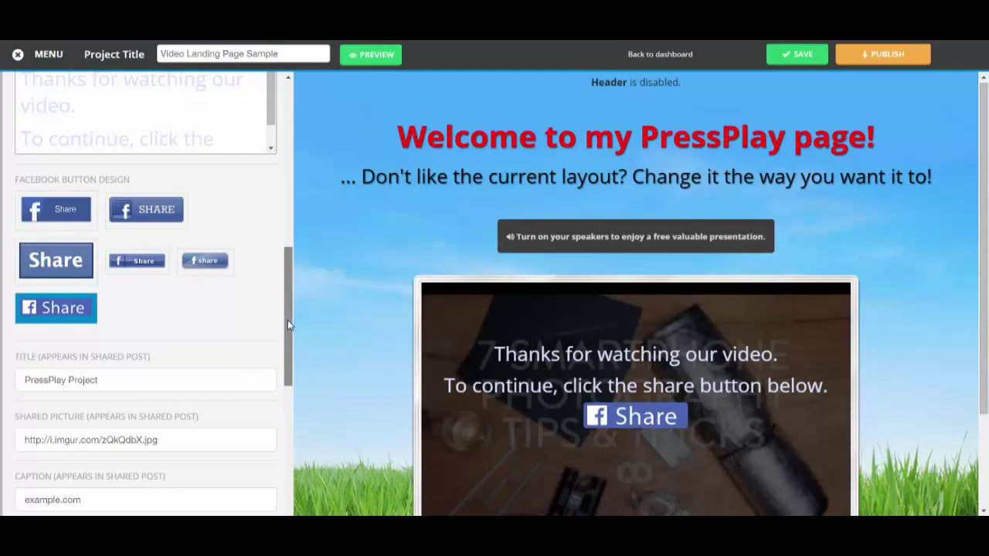
{"action": "scroll", "coordinate": [290, 323], "scroll_direction": "down", "scroll_amount": 3}
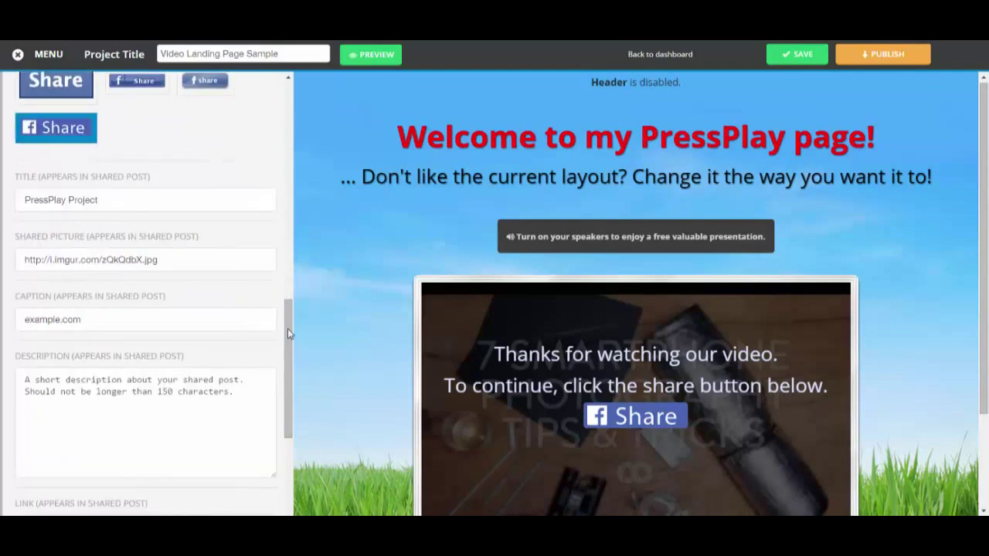
{"action": "left_click_drag", "start_coordinate": [286, 326], "coordinate": [286, 203]}
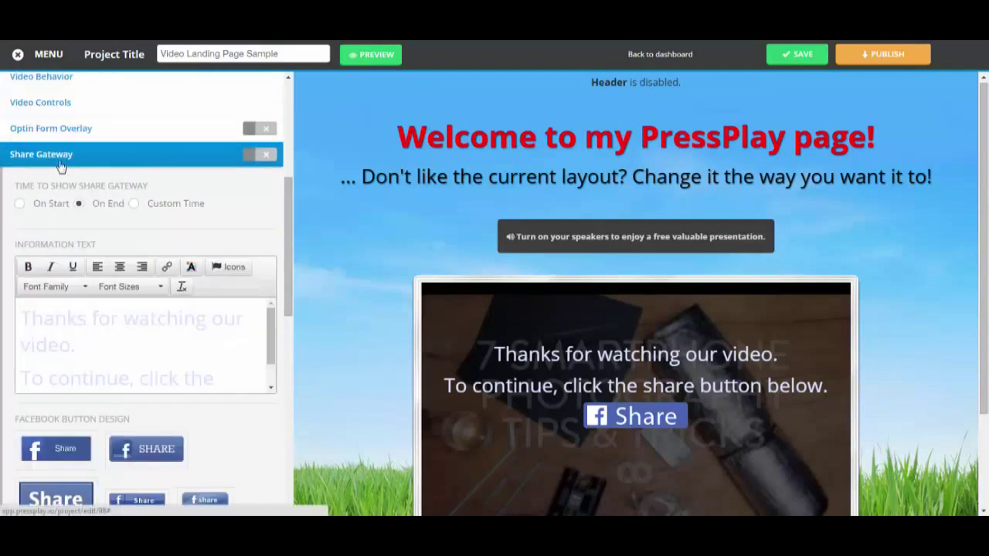
Step: Collapse the Share Gateway settings and open Call to Action to examine its overlay on the video
{"action": "left_click", "coordinate": [61, 162]}
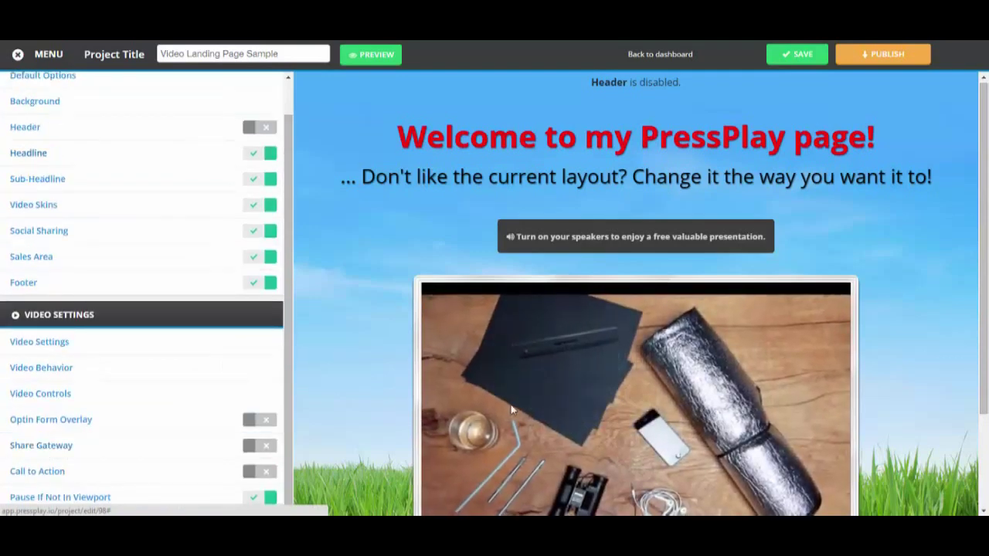
{"action": "left_click", "coordinate": [31, 472]}
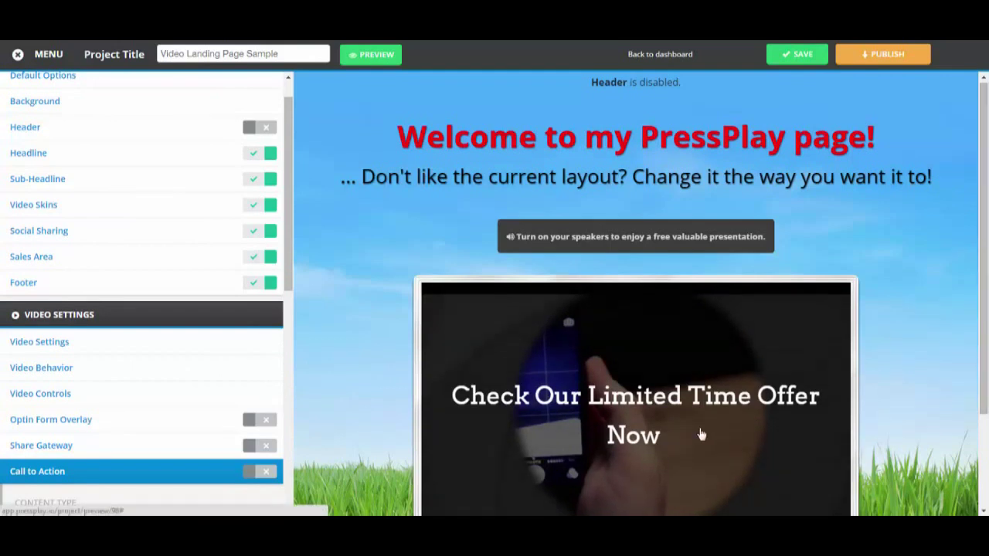
{"action": "scroll", "coordinate": [702, 435], "scroll_direction": "down", "scroll_amount": 2}
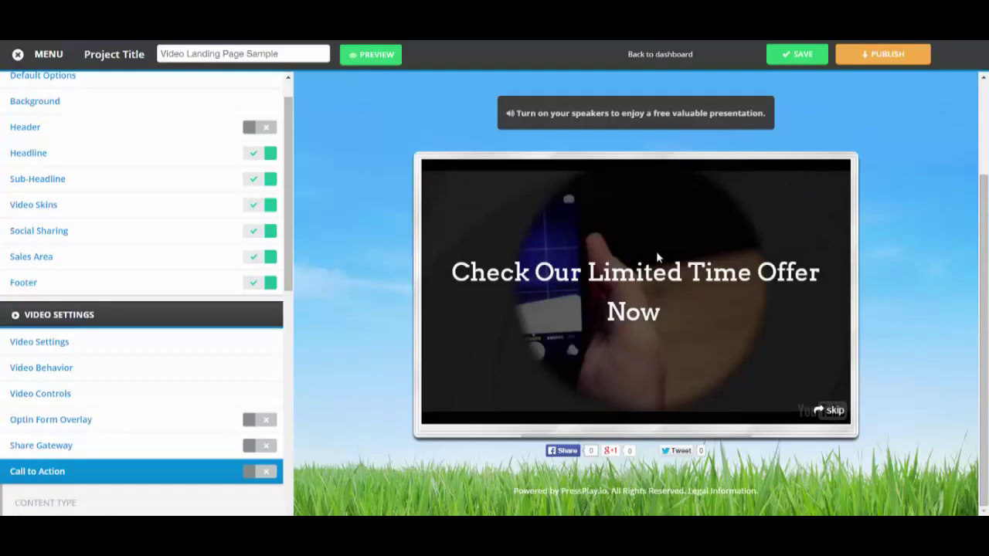
{"action": "scroll", "coordinate": [288, 271], "scroll_direction": "down", "scroll_amount": 3}
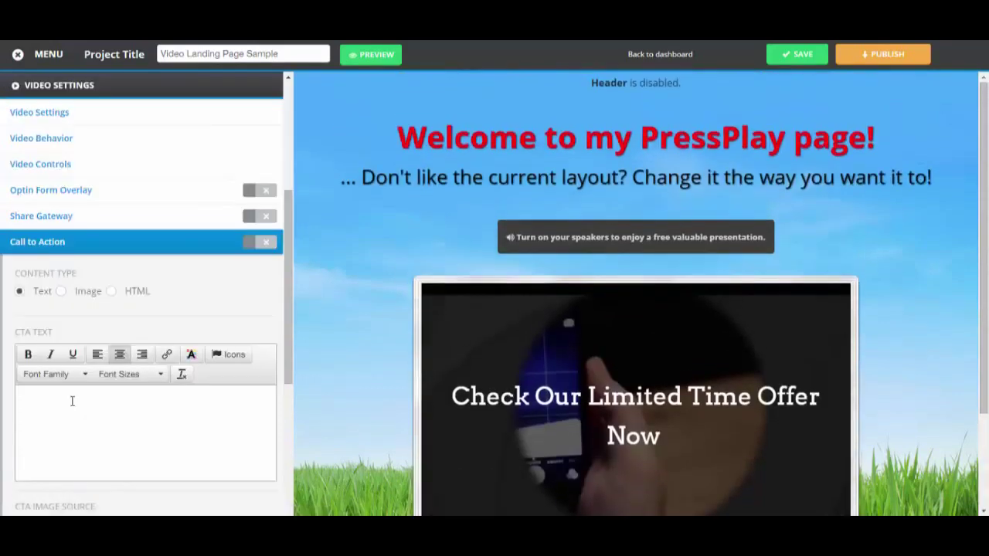
Step: Try the Image and HTML content types for the call to action and switch back to Text
{"action": "left_click", "coordinate": [60, 292]}
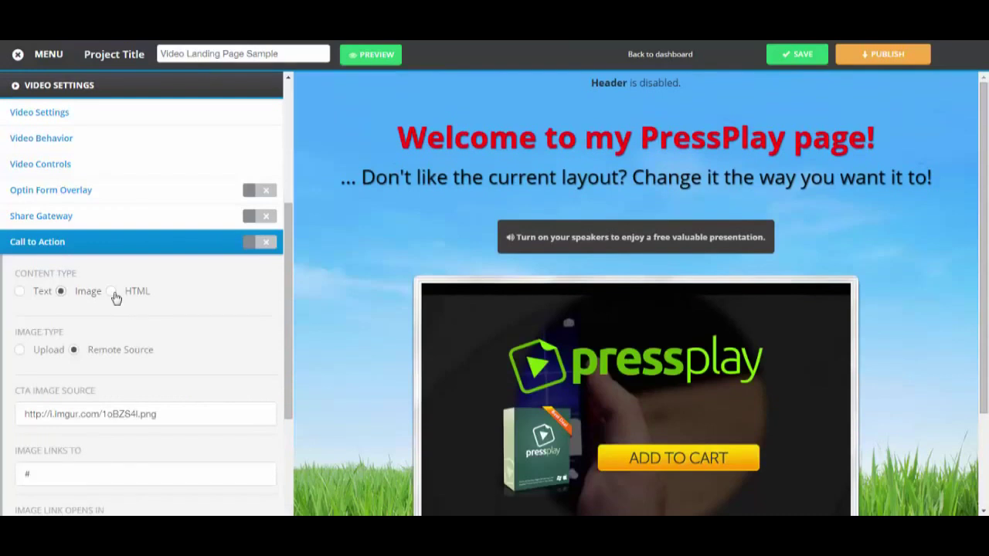
{"action": "left_click", "coordinate": [112, 292]}
{"action": "left_click", "coordinate": [19, 291]}
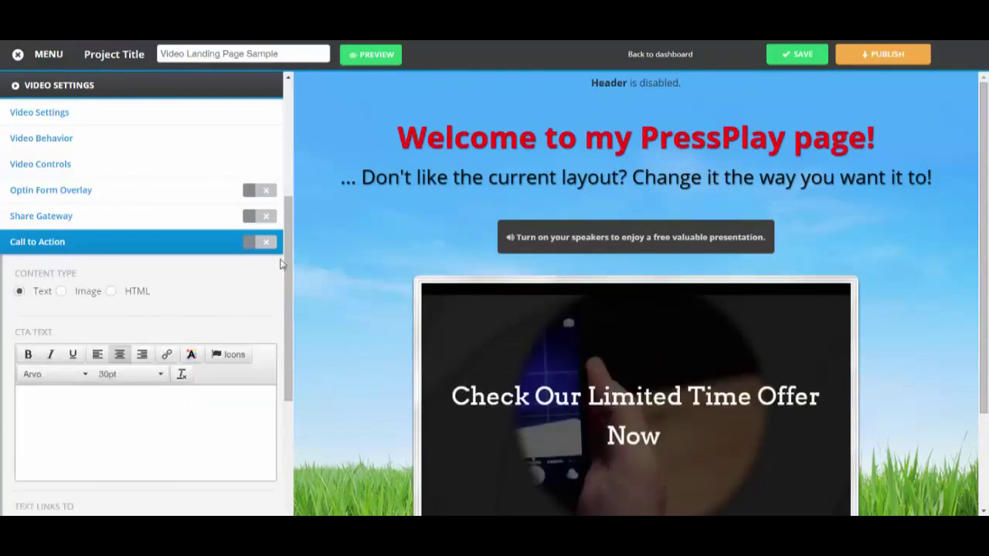
Step: Review the Call to Action text and link settings, collapse them and open Pause If Not In Viewport
{"action": "scroll", "coordinate": [143, 309], "scroll_direction": "down", "scroll_amount": 4}
{"action": "scroll", "coordinate": [157, 336], "scroll_direction": "up", "scroll_amount": 4}
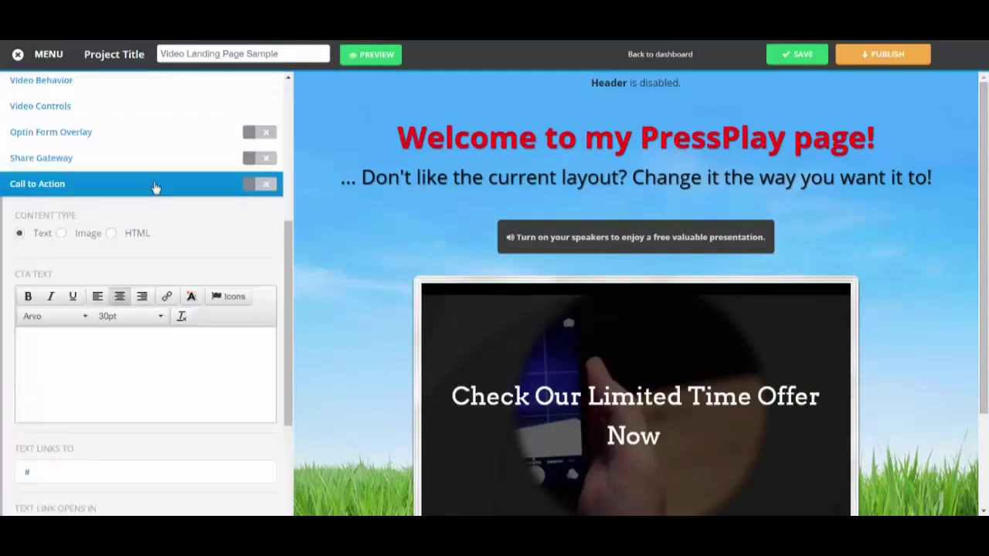
{"action": "left_click", "coordinate": [154, 185]}
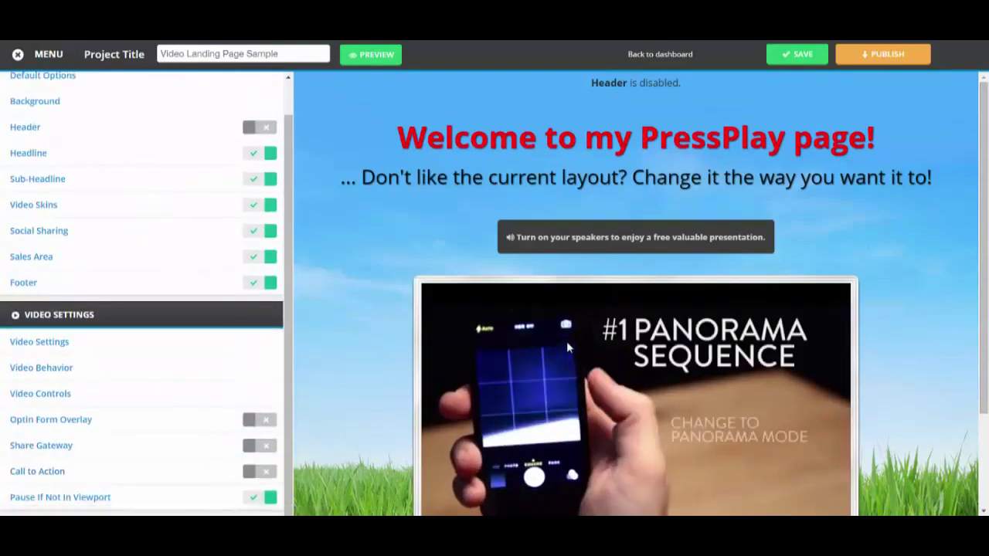
{"action": "left_click", "coordinate": [43, 499]}
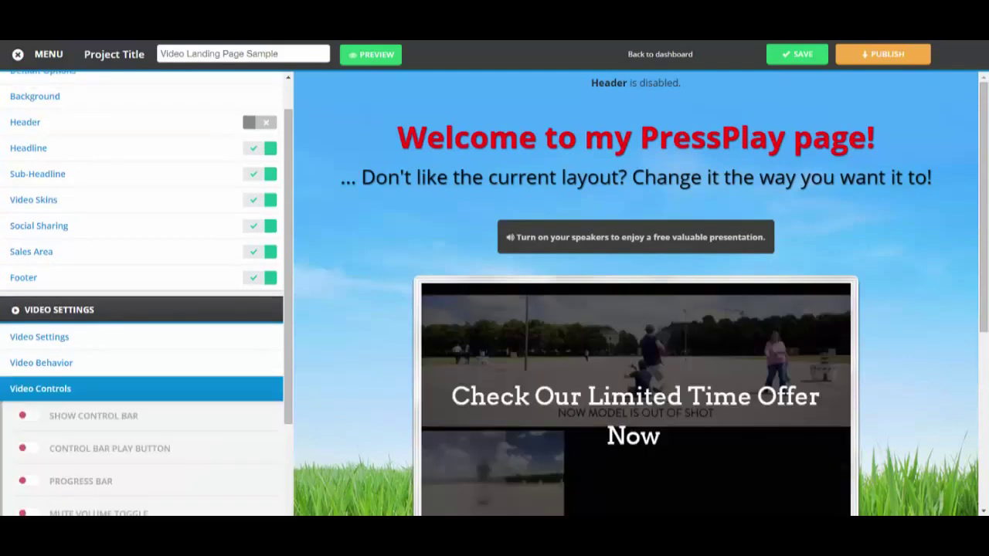
Step: Preview the landing page and skip the optin form overlay on the video
{"action": "left_click", "coordinate": [369, 55]}
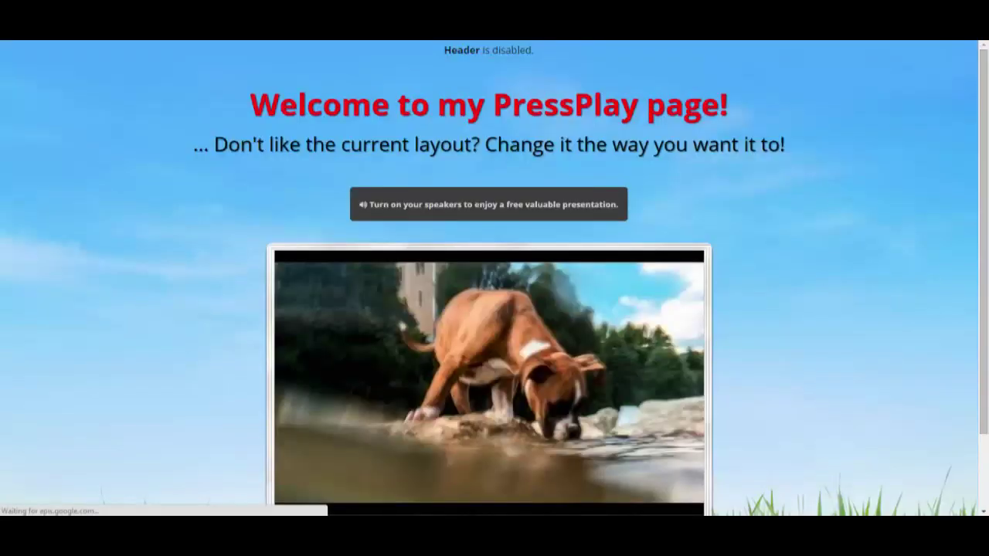
{"action": "left_click_drag", "start_coordinate": [984, 136], "coordinate": [984, 209]}
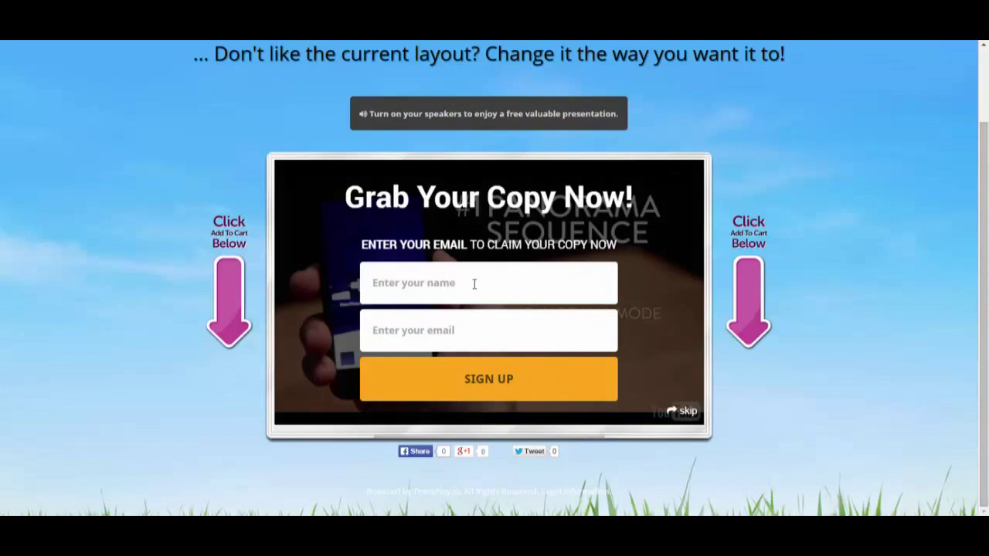
{"action": "left_click", "coordinate": [682, 412]}
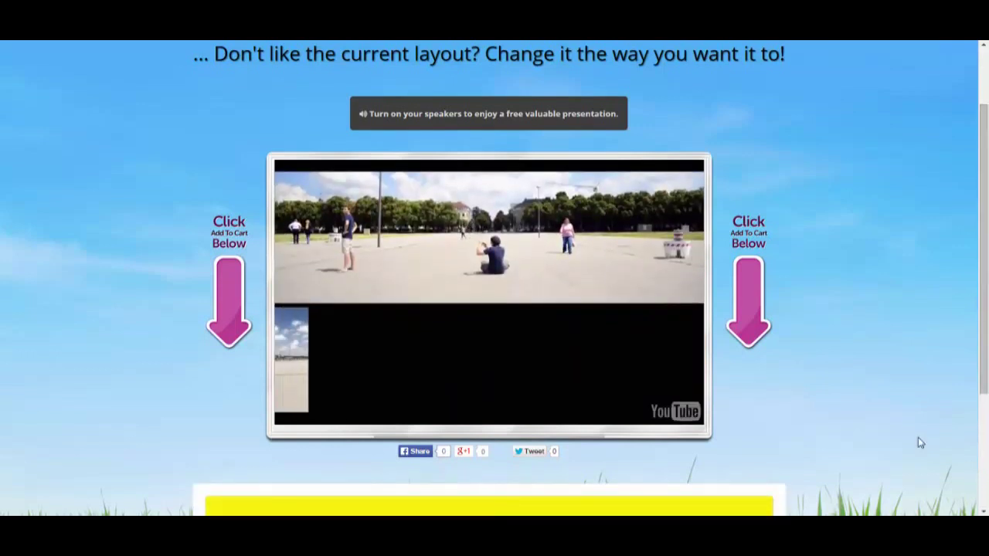
Step: Skip the share gateway and the call to action overlay in the previewed video
{"action": "left_click_drag", "start_coordinate": [984, 277], "coordinate": [985, 313]}
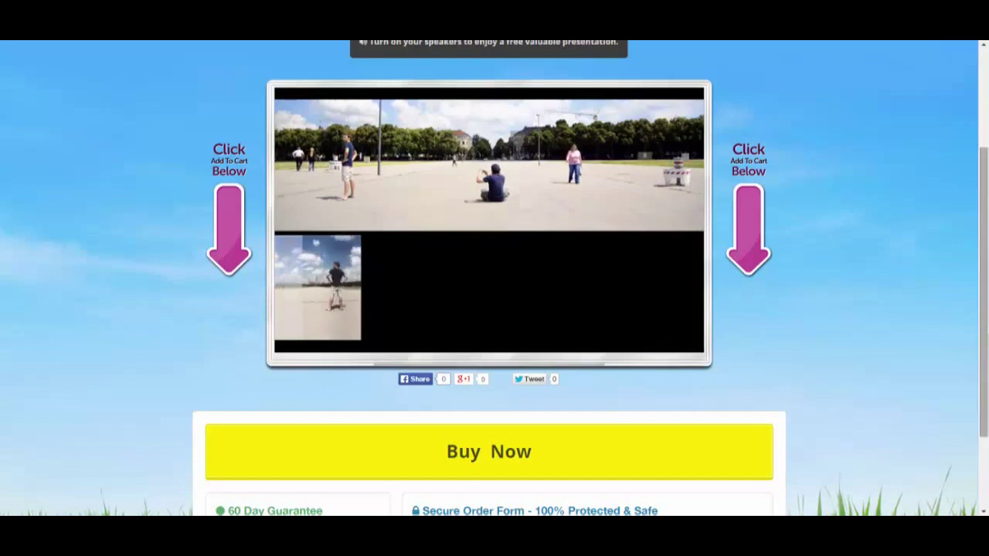
{"action": "scroll", "coordinate": [495, 279], "scroll_direction": "down", "scroll_amount": 1}
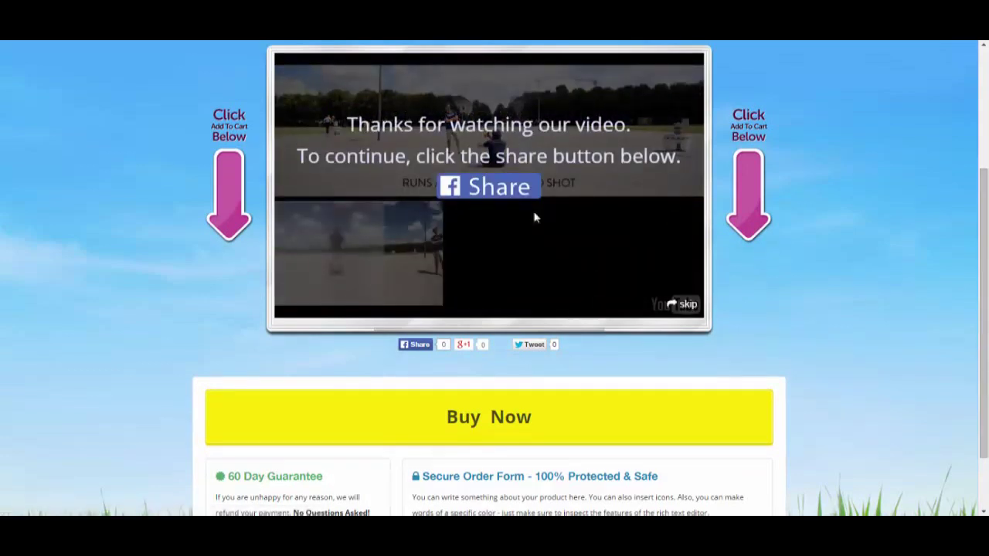
{"action": "left_click", "coordinate": [688, 305]}
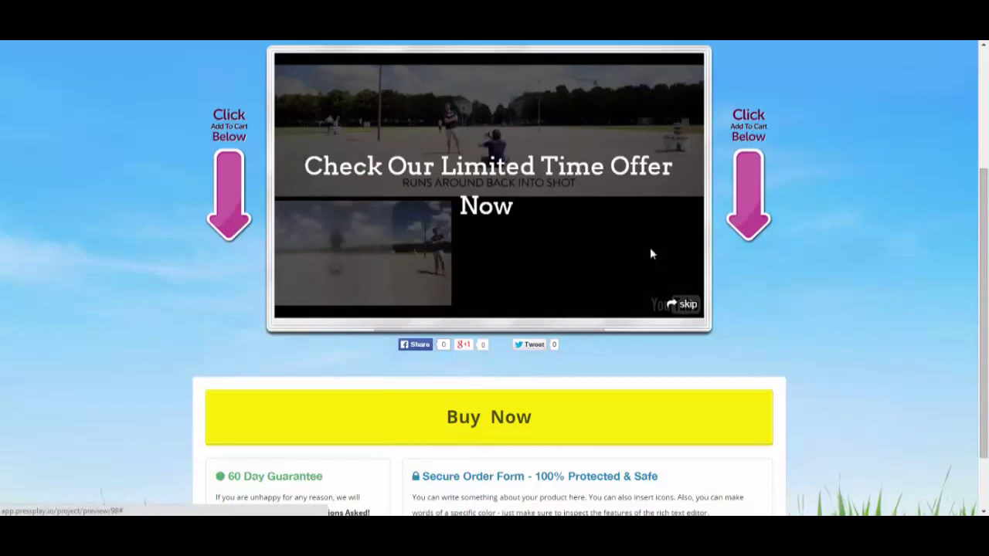
{"action": "left_click", "coordinate": [686, 305]}
Step: Pause the previewed video and review the page layout from the video area down to the Buy Now section
{"action": "left_click_drag", "start_coordinate": [984, 234], "coordinate": [985, 170]}
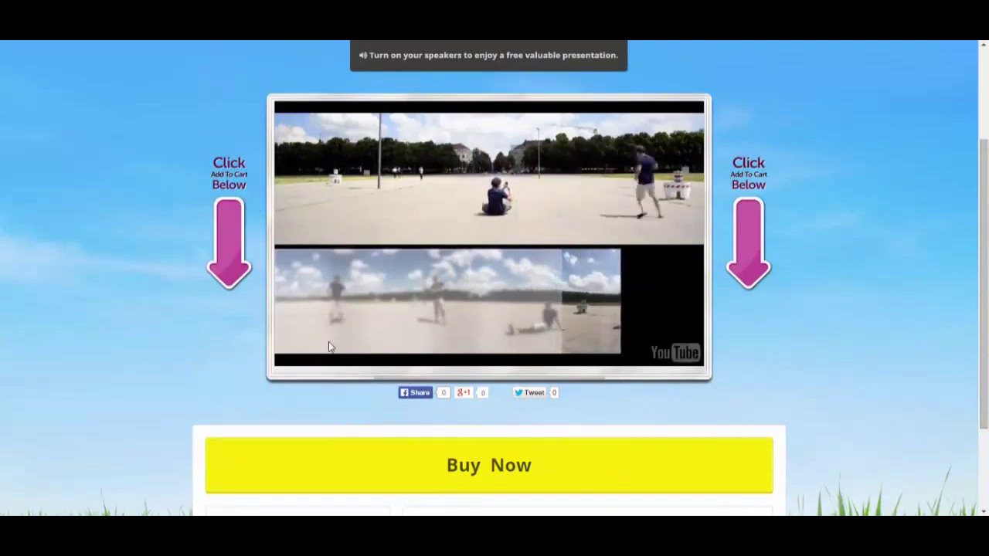
{"action": "left_click", "coordinate": [348, 224]}
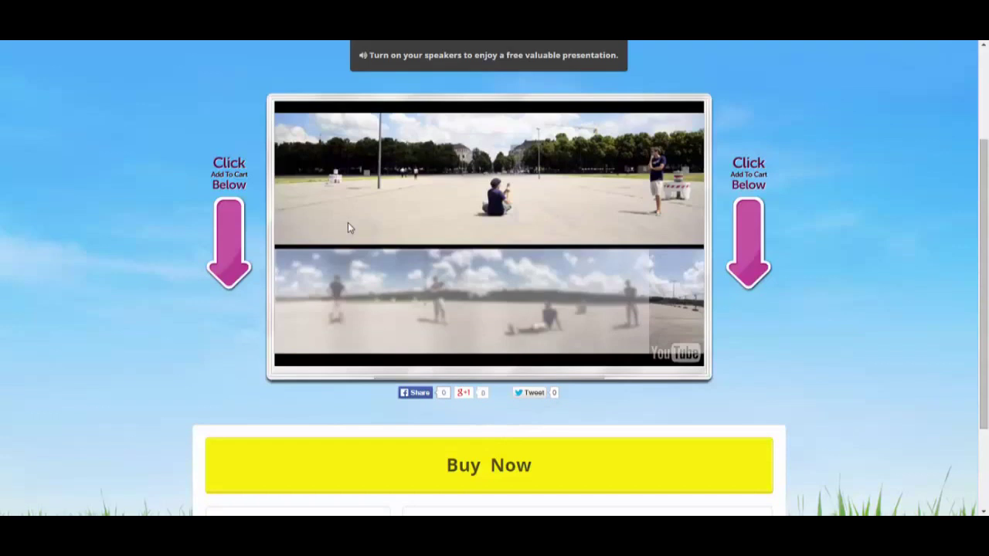
{"action": "scroll", "coordinate": [695, 309], "scroll_direction": "down", "scroll_amount": 3}
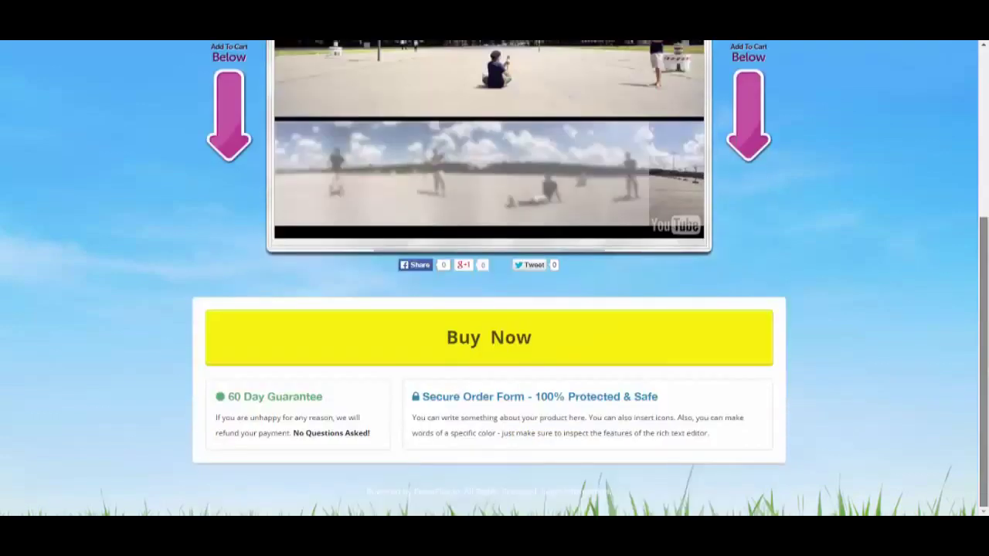
{"action": "scroll", "coordinate": [541, 348], "scroll_direction": "up", "scroll_amount": 1}
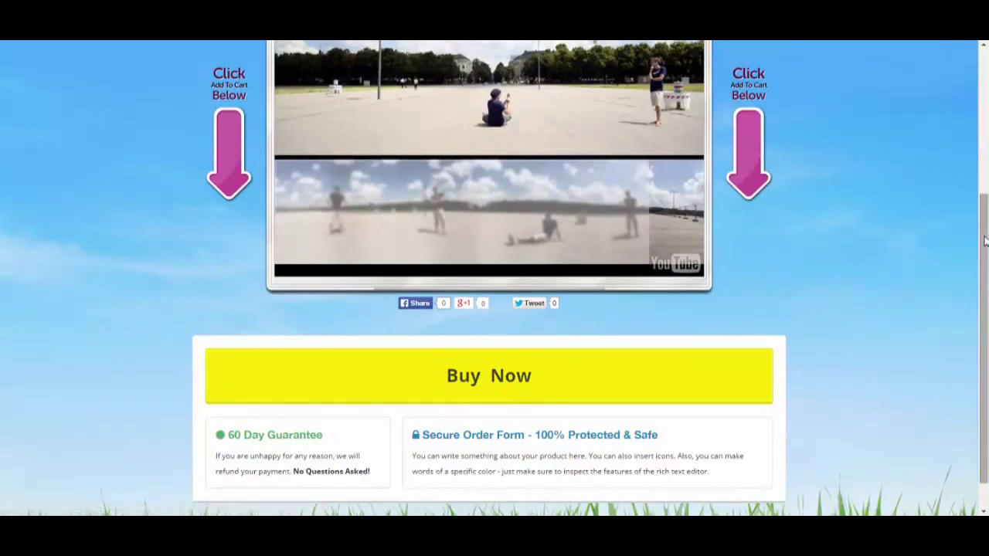
{"action": "scroll", "coordinate": [814, 292], "scroll_direction": "up", "scroll_amount": 4}
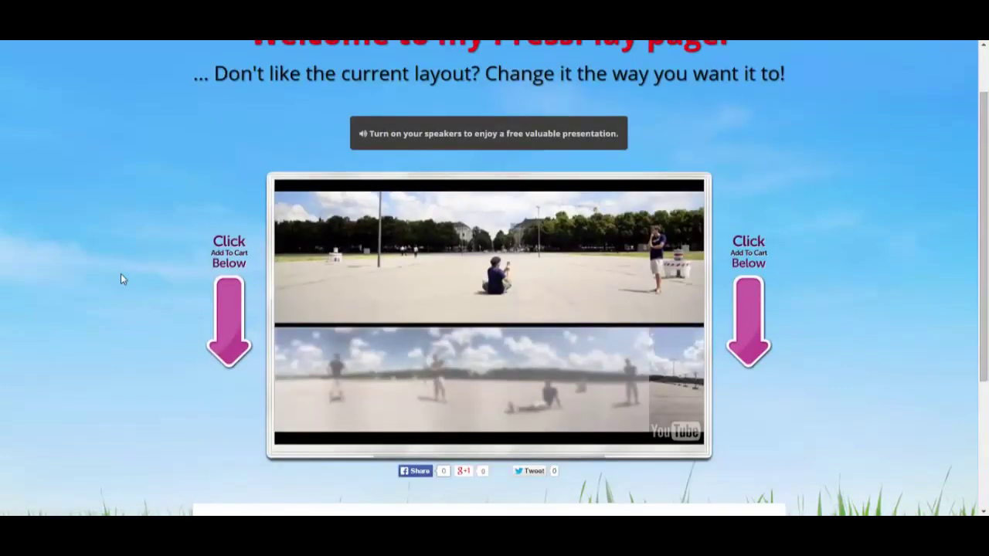
{"action": "mouse_move", "coordinate": [980, 153]}
{"action": "left_mouse_down"}
{"action": "mouse_move", "coordinate": [980, 262]}
{"action": "mouse_move", "coordinate": [980, 153]}
{"action": "left_mouse_up"}
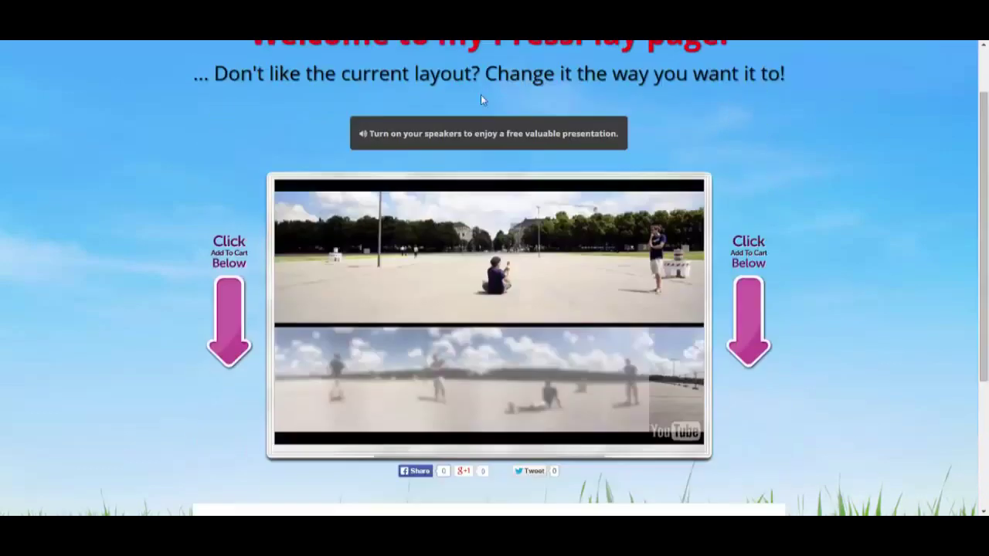